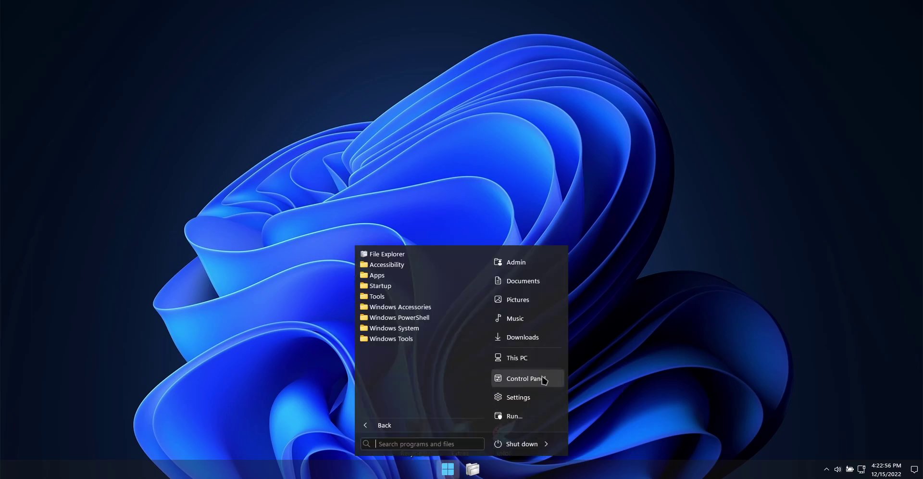
Run winver to check the Windows version and build, and close the About Windows box.
{"action": "left_click", "coordinate": [531, 417]}
{"action": "left_click_drag", "start_coordinate": [107, 341], "coordinate": [457, 201]}
{"action": "type", "text": "winve"}
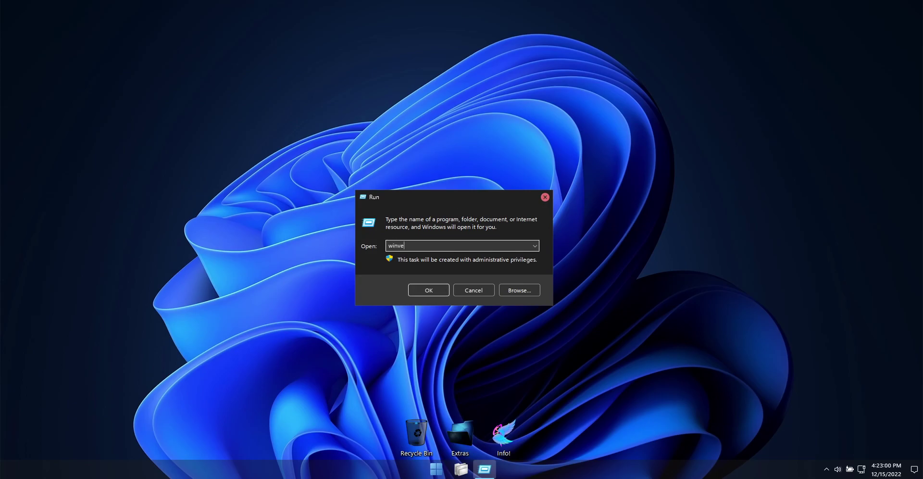
{"action": "type", "text": "r"}
{"action": "key", "text": "Return"}
{"action": "left_click_drag", "start_coordinate": [151, 30], "coordinate": [472, 143]}
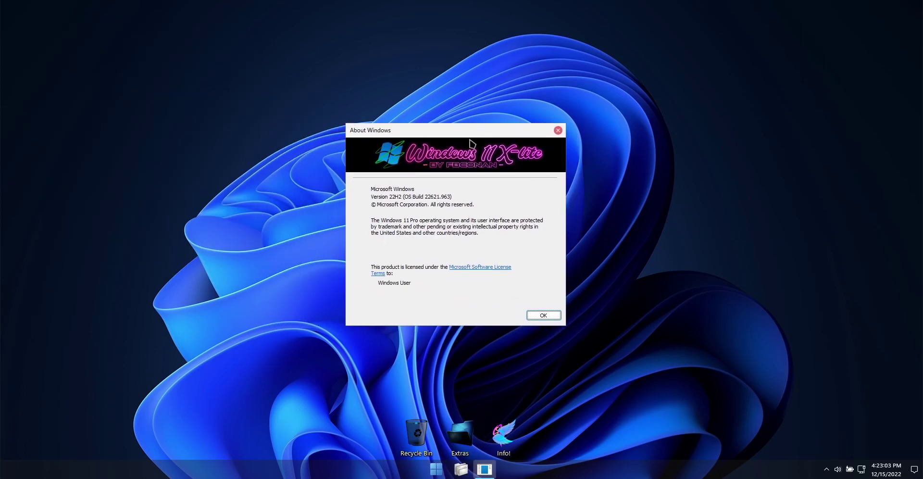
{"action": "left_click", "coordinate": [543, 315]}
Open Control Panel from the desktop, view the basic System information, and close both windows.
{"action": "right_click", "coordinate": [438, 188]}
{"action": "mouse_move", "coordinate": [479, 262]}
{"action": "left_click", "coordinate": [583, 281]}
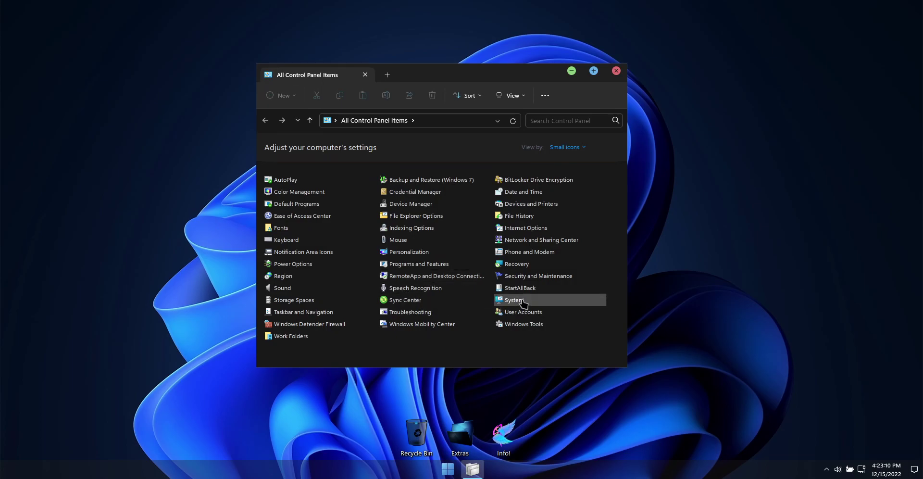
{"action": "left_click", "coordinate": [521, 299]}
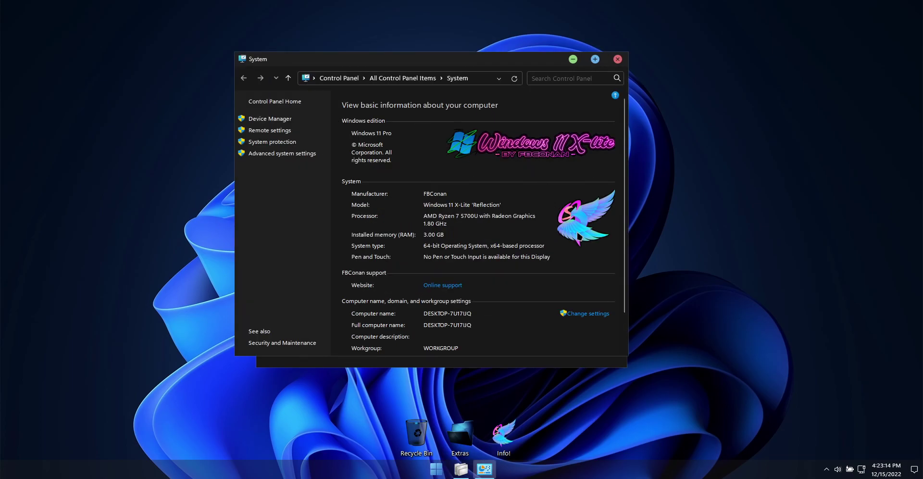
{"action": "left_click", "coordinate": [617, 59]}
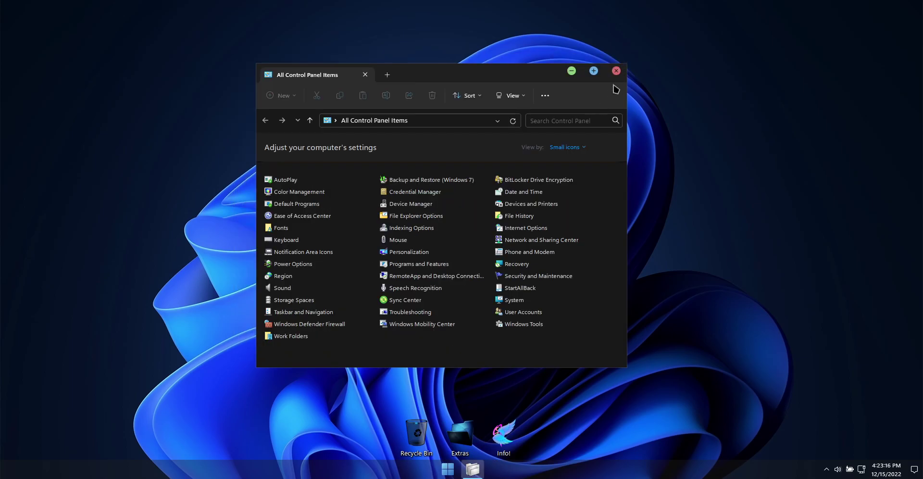
{"action": "left_click", "coordinate": [617, 73]}
Look through the installed Apps group and launch Calculator from Windows Accessories.
{"action": "left_click", "coordinate": [446, 469]}
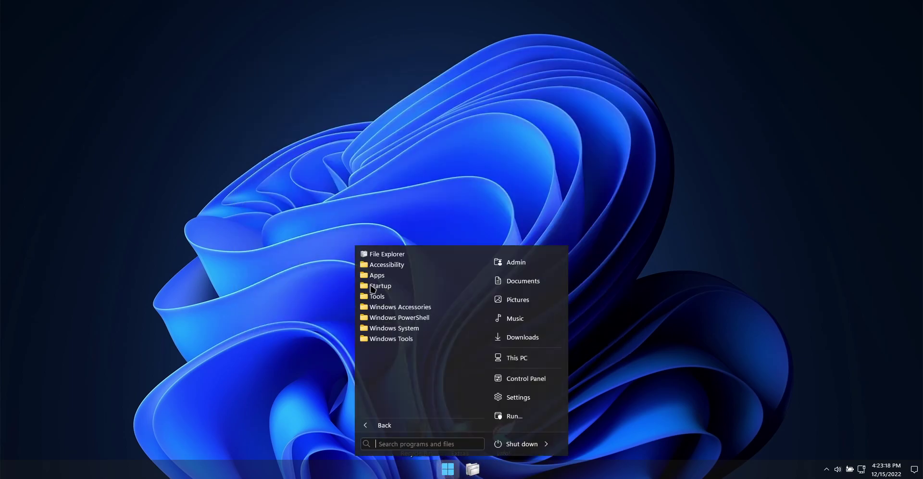
{"action": "left_click", "coordinate": [378, 275]}
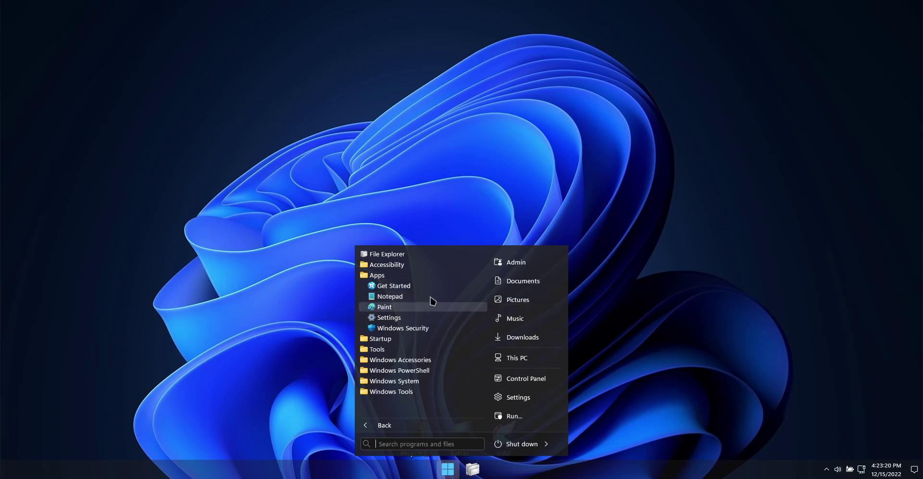
{"action": "left_click", "coordinate": [389, 276]}
{"action": "left_click", "coordinate": [393, 308]}
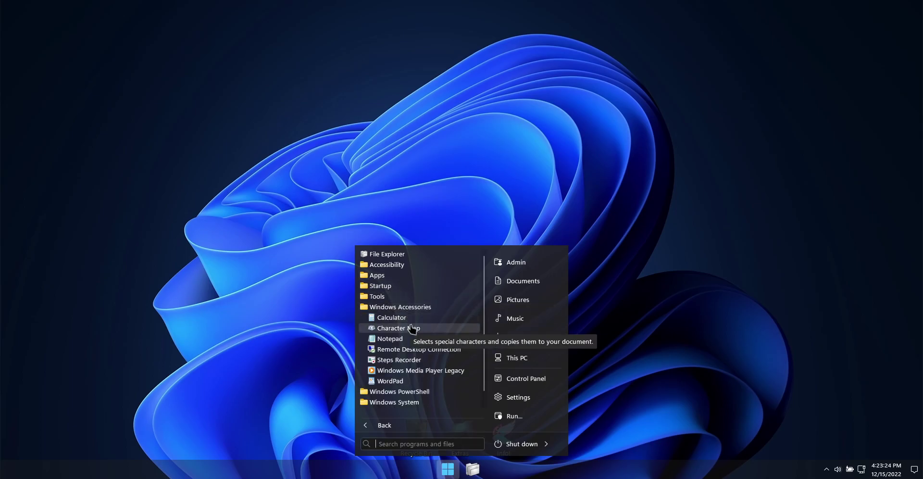
{"action": "left_click", "coordinate": [398, 318]}
Launch the classic Notepad from Windows Accessories and write "SHE'S A CLASSIC!" in the blank note.
{"action": "key", "text": "super"}
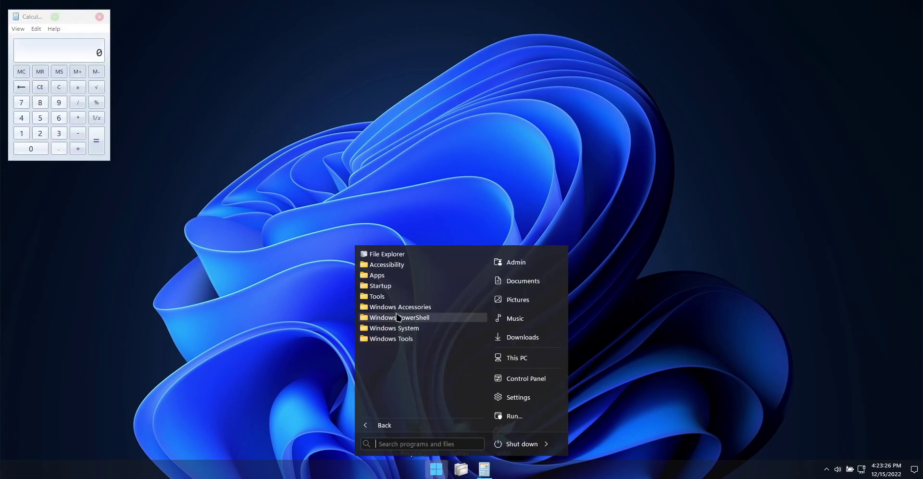
{"action": "left_click", "coordinate": [397, 308]}
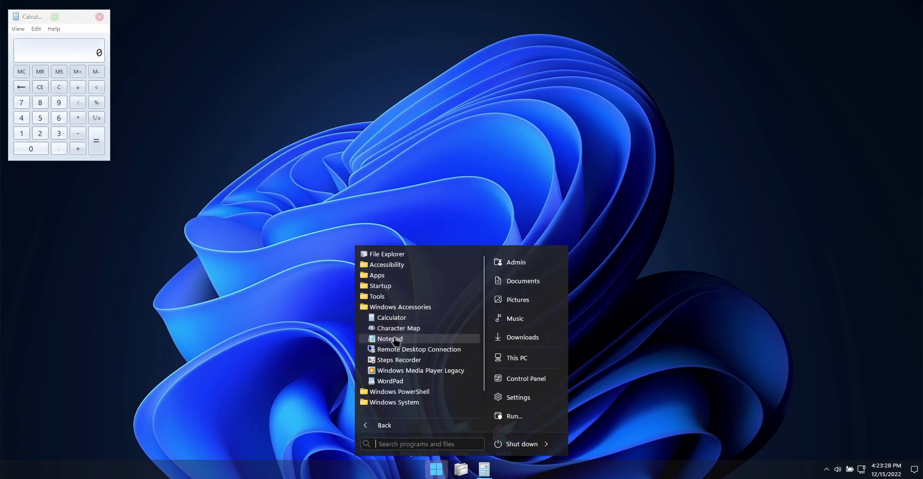
{"action": "left_click", "coordinate": [391, 338]}
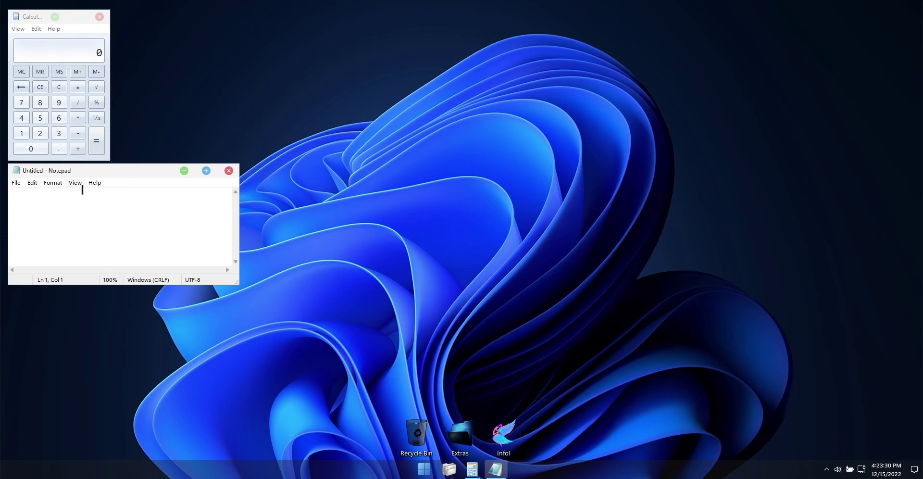
{"action": "type", "text": "SHE'S A CLASSIC!"}
{"action": "key", "text": "ctrl+a"}
{"action": "left_click", "coordinate": [126, 195]}
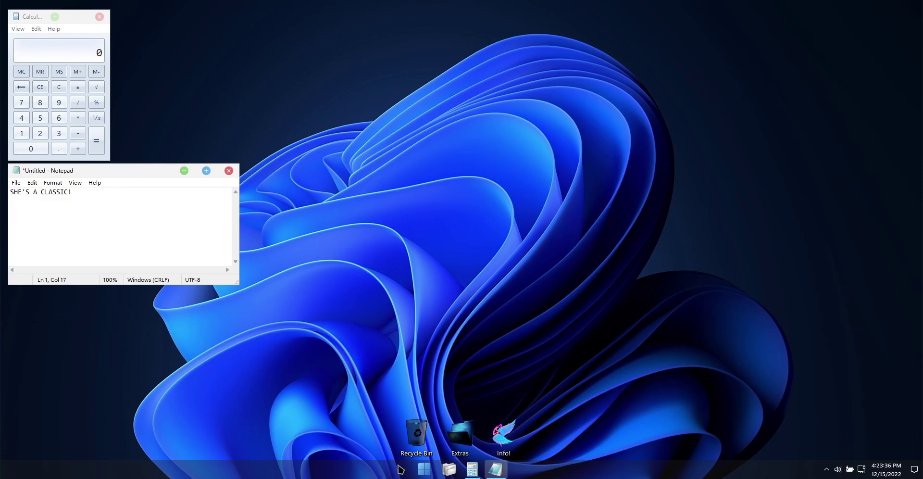
Open the UWP Apps folder inside Extras and compare its packages with the installed Apps group.
{"action": "double_click", "coordinate": [460, 435]}
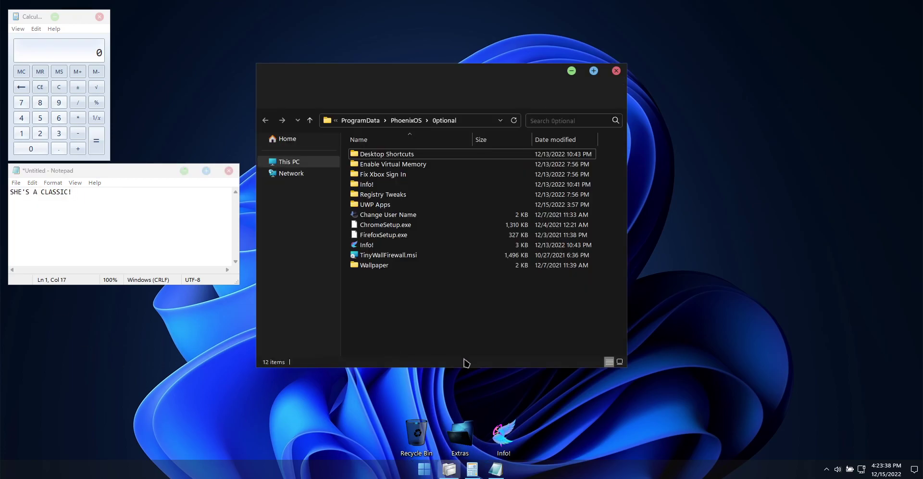
{"action": "double_click", "coordinate": [388, 204]}
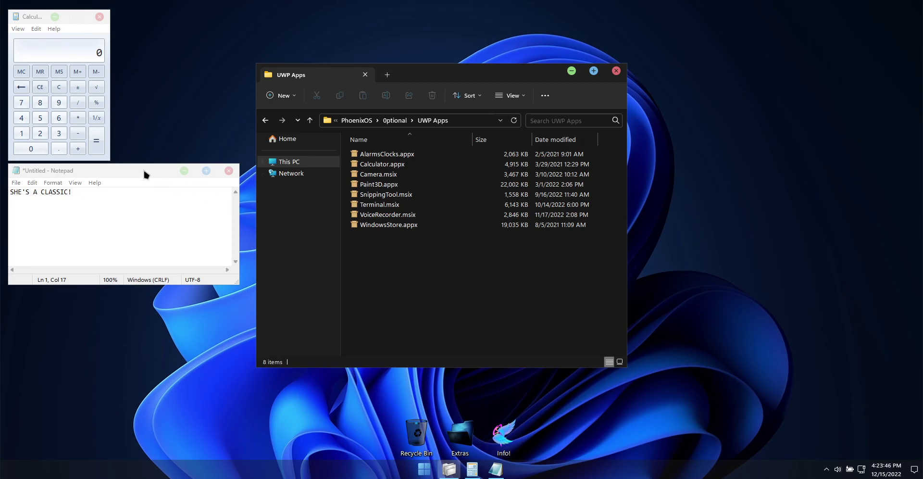
{"action": "left_click", "coordinate": [424, 468]}
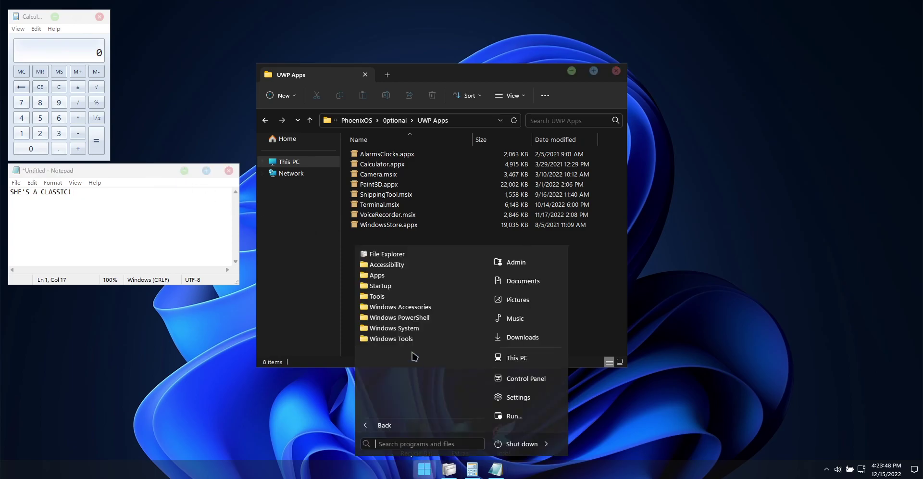
{"action": "left_click", "coordinate": [413, 275]}
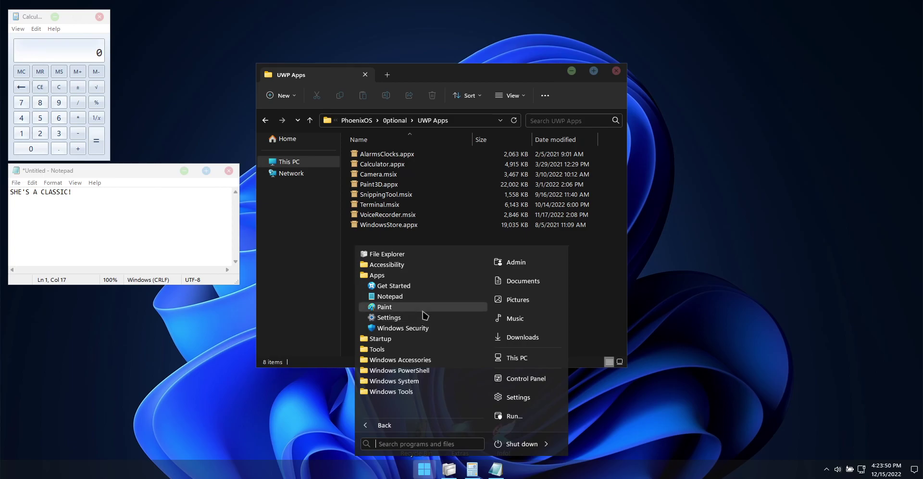
{"action": "left_click", "coordinate": [611, 254]}
Select WindowsStore.appx in the UWP Apps folder and close Notepad, discarding the untitled note.
{"action": "left_click", "coordinate": [384, 225]}
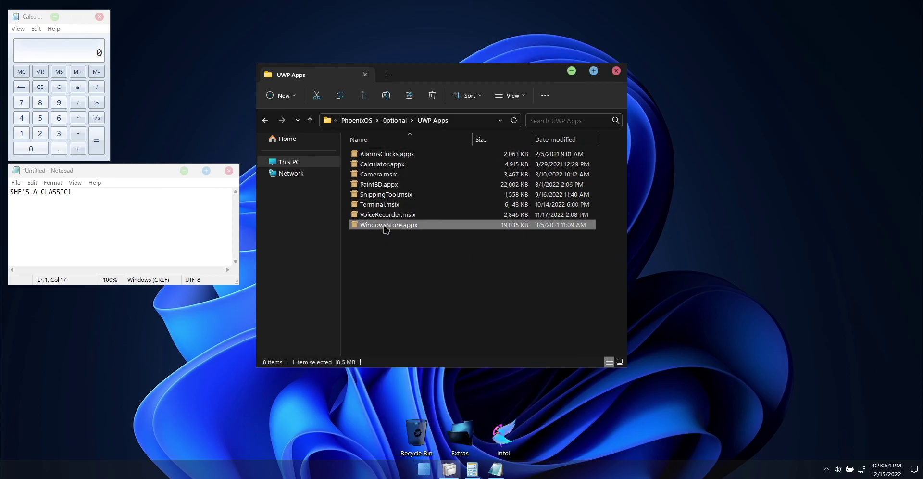
{"action": "left_click", "coordinate": [229, 171]}
{"action": "left_click", "coordinate": [464, 235]}
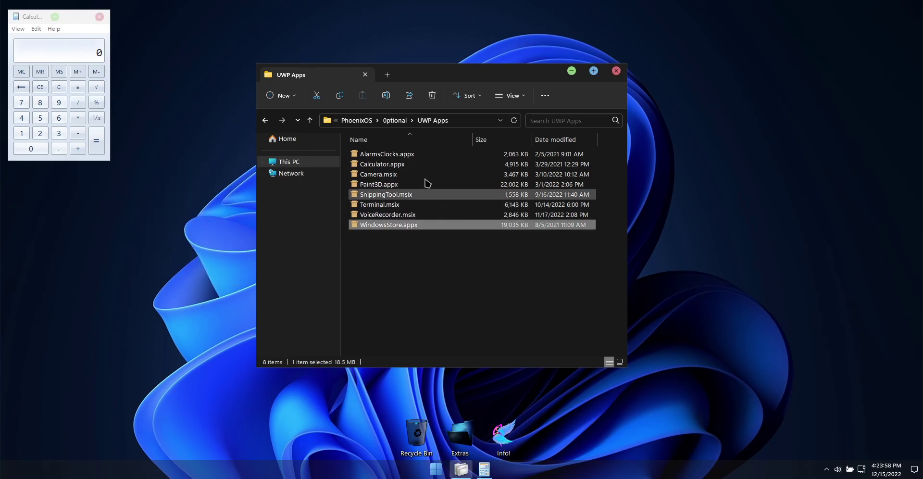
Go through the optional app packages in the UWP Apps folder one by one, from AlarmsClocks.appx to WindowsStore.appx.
{"action": "left_click", "coordinate": [411, 155]}
{"action": "left_click", "coordinate": [398, 166]}
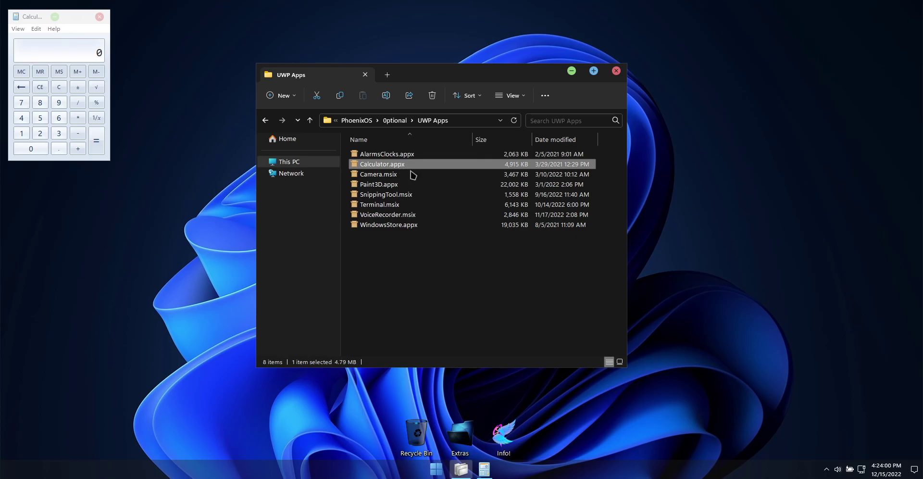
{"action": "left_click", "coordinate": [398, 176]}
{"action": "left_click", "coordinate": [427, 185]}
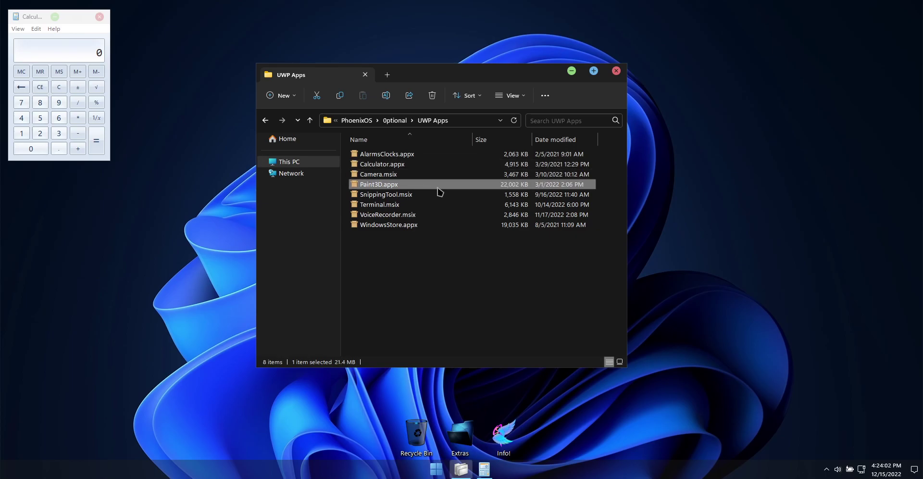
{"action": "left_click", "coordinate": [429, 196]}
{"action": "left_click", "coordinate": [431, 205]}
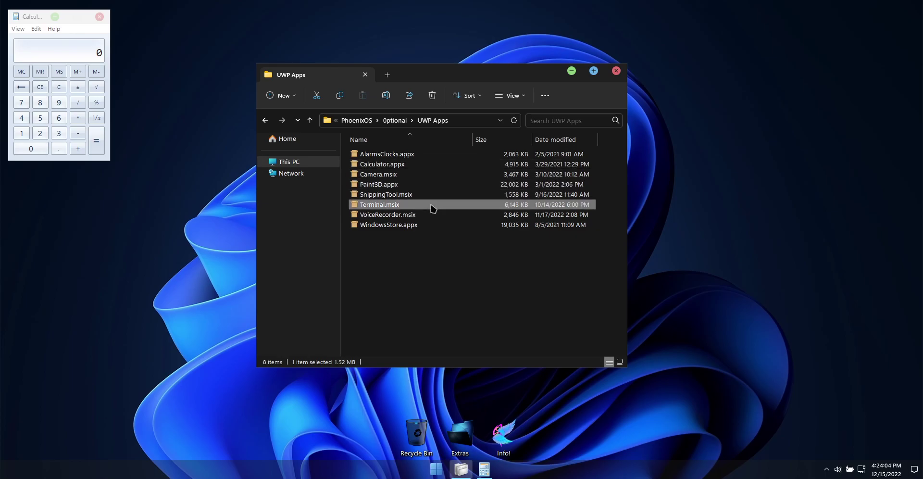
{"action": "left_click", "coordinate": [439, 217]}
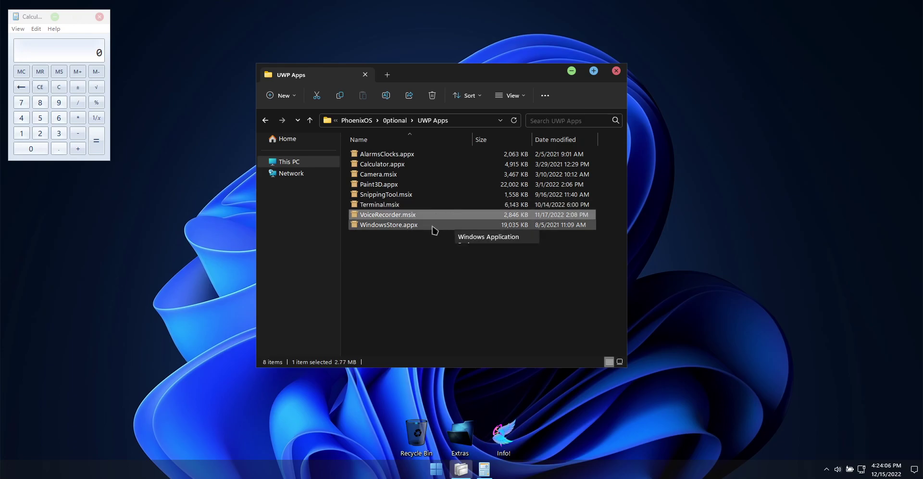
{"action": "left_click", "coordinate": [432, 226]}
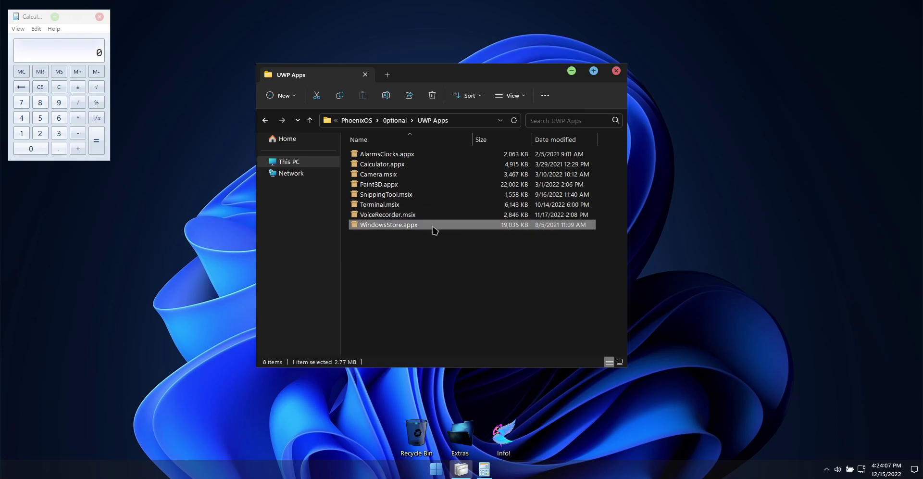
Close Calculator, and install Microsoft Store from WindowsStore.appx and launch it.
{"action": "left_click", "coordinate": [99, 20]}
{"action": "left_click", "coordinate": [439, 261]}
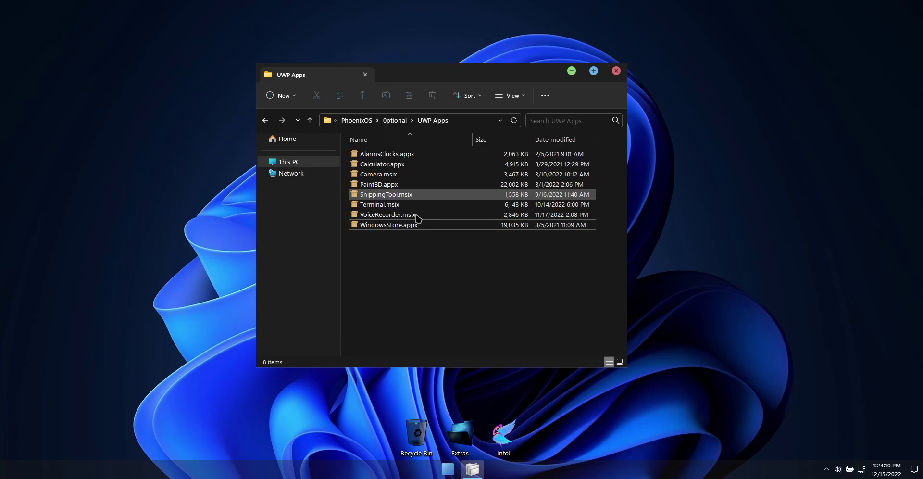
{"action": "double_click", "coordinate": [397, 227]}
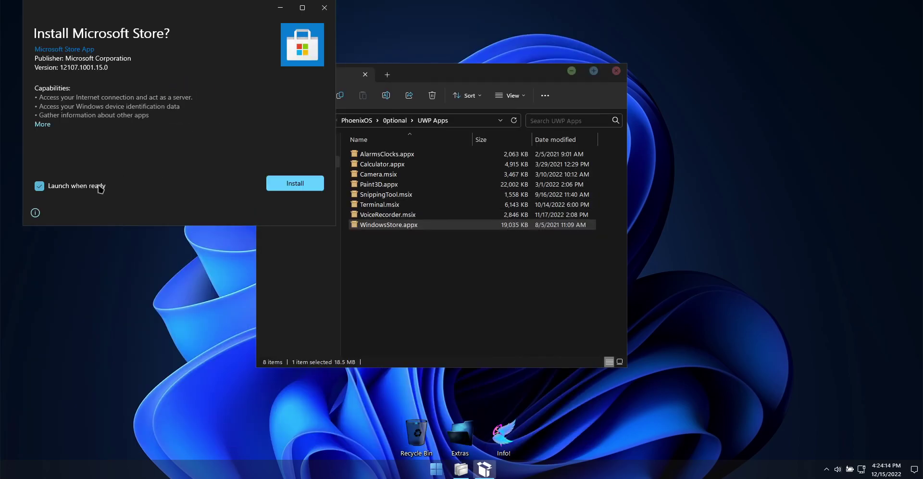
{"action": "left_click", "coordinate": [276, 191]}
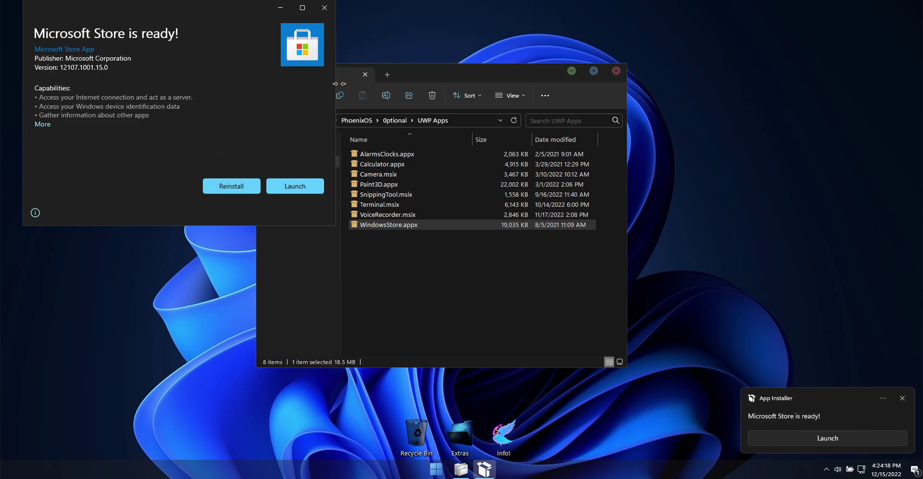
{"action": "left_click", "coordinate": [295, 186]}
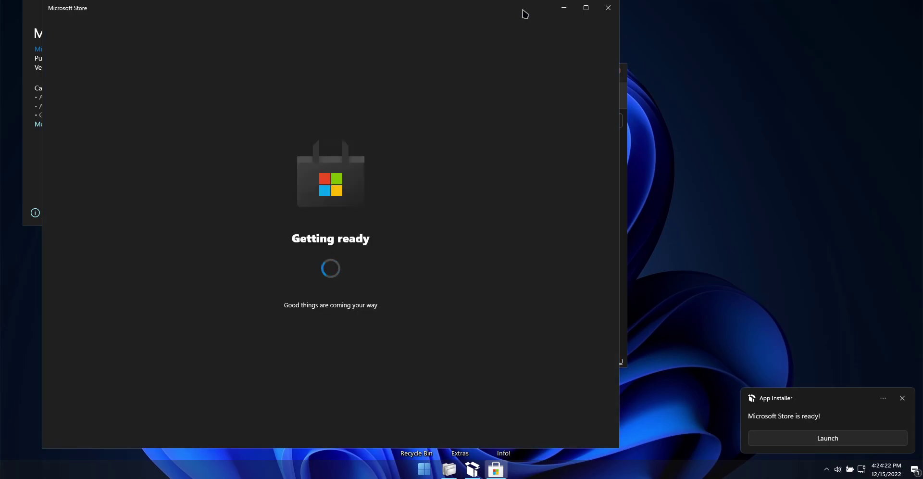
Close the App Installer and UWP Apps folder windows.
{"action": "left_click_drag", "start_coordinate": [496, 16], "coordinate": [620, 19]}
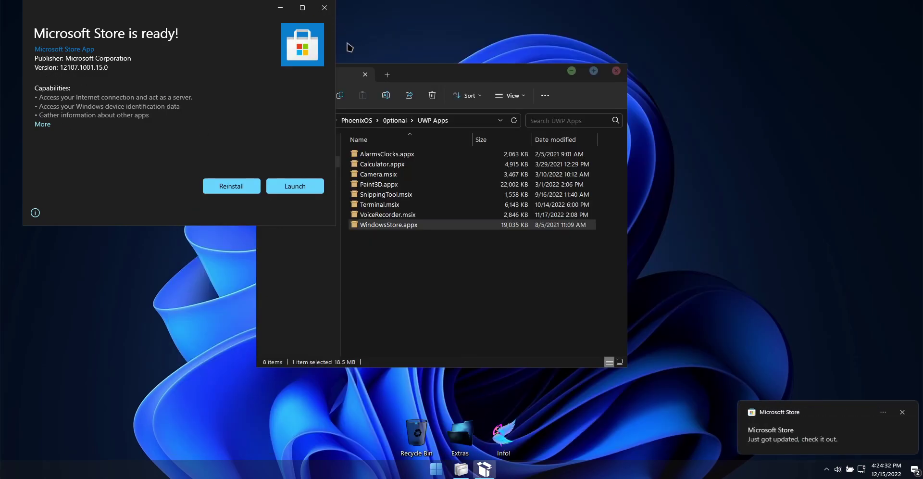
{"action": "left_click", "coordinate": [325, 7]}
{"action": "left_click", "coordinate": [616, 72]}
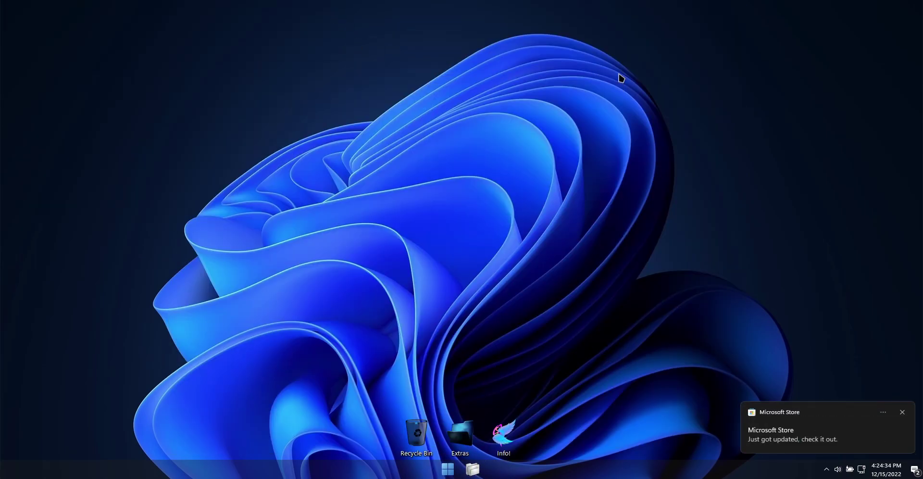
Reopen Microsoft Store from its update notification and turn off automatic app updates and video autoplay in App settings.
{"action": "left_click", "coordinate": [877, 439]}
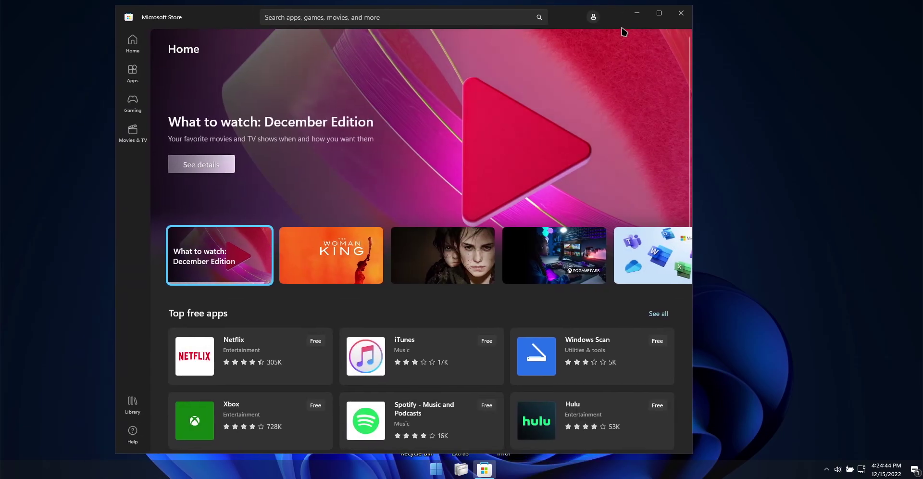
{"action": "left_click", "coordinate": [594, 17]}
{"action": "left_click", "coordinate": [553, 48]}
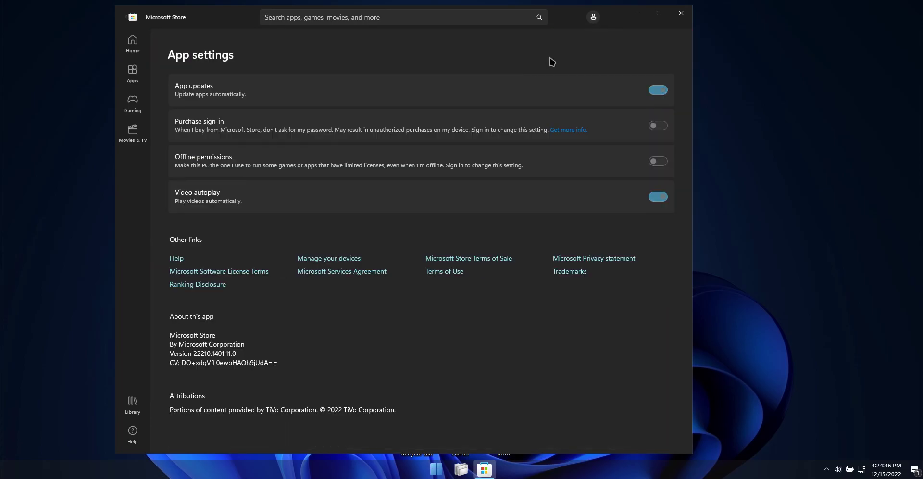
{"action": "left_click", "coordinate": [662, 201]}
Search Microsoft Store for "XBOX", view the results, and close the Store.
{"action": "left_click", "coordinate": [350, 18]}
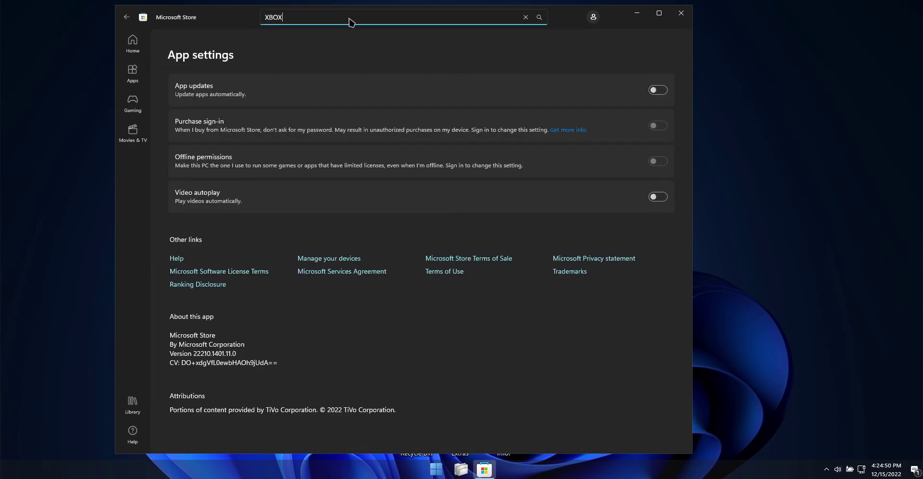
{"action": "key", "text": "Return"}
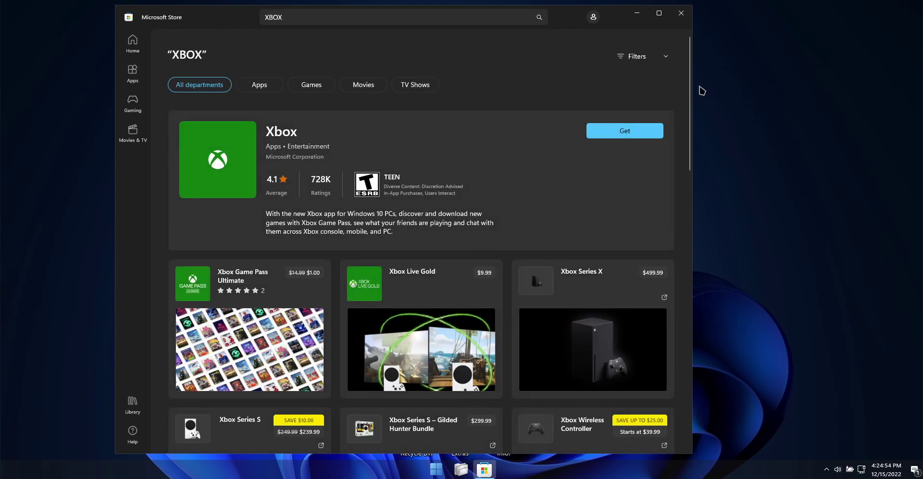
{"action": "left_click_drag", "start_coordinate": [693, 88], "coordinate": [699, 69]}
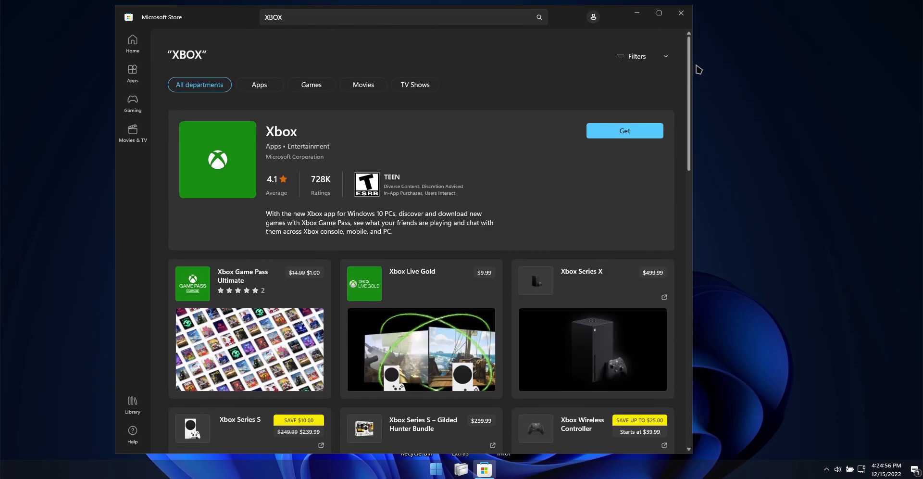
{"action": "left_click", "coordinate": [681, 13]}
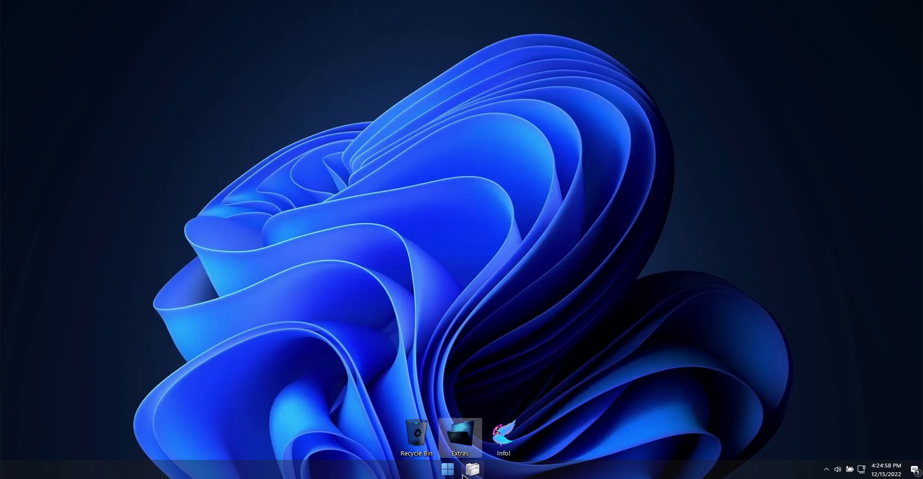
Install Windows Alarms & Clock from AlarmsClocks.appx in the Extras folder's UWP Apps subfolder, and close the installer.
{"action": "double_click", "coordinate": [460, 450]}
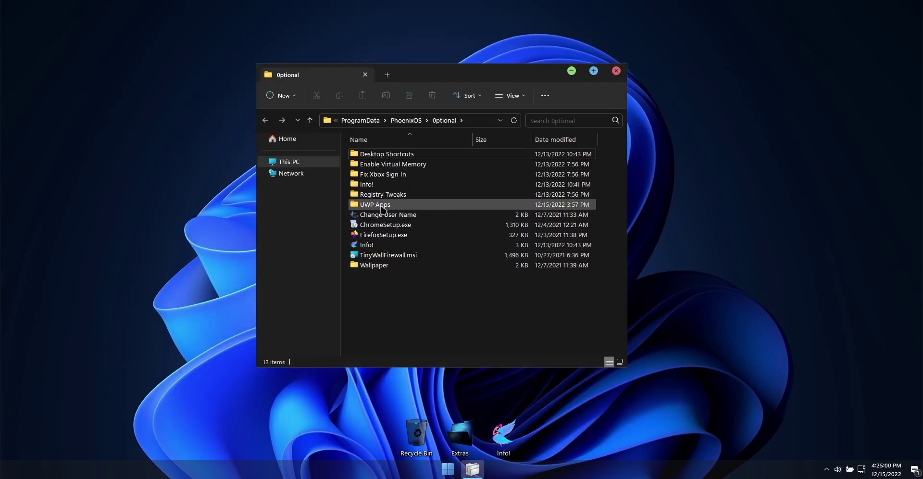
{"action": "double_click", "coordinate": [381, 206]}
{"action": "double_click", "coordinate": [407, 154]}
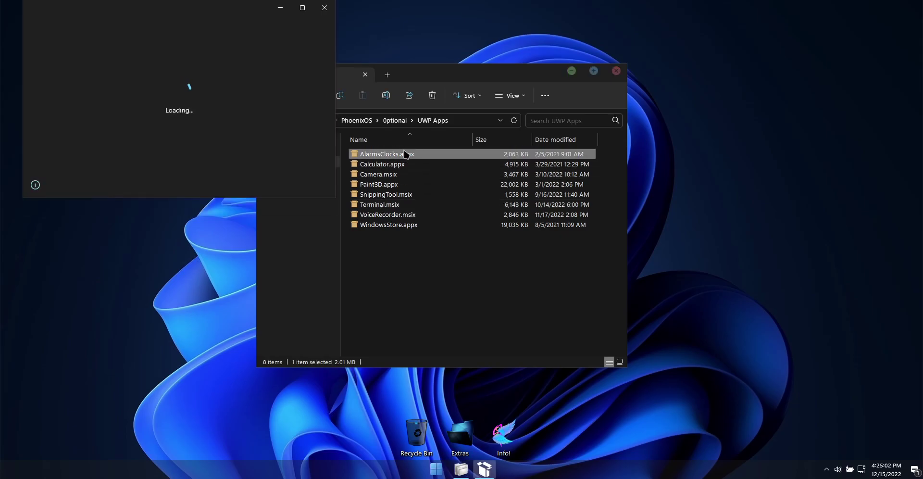
{"action": "left_click", "coordinate": [309, 157]}
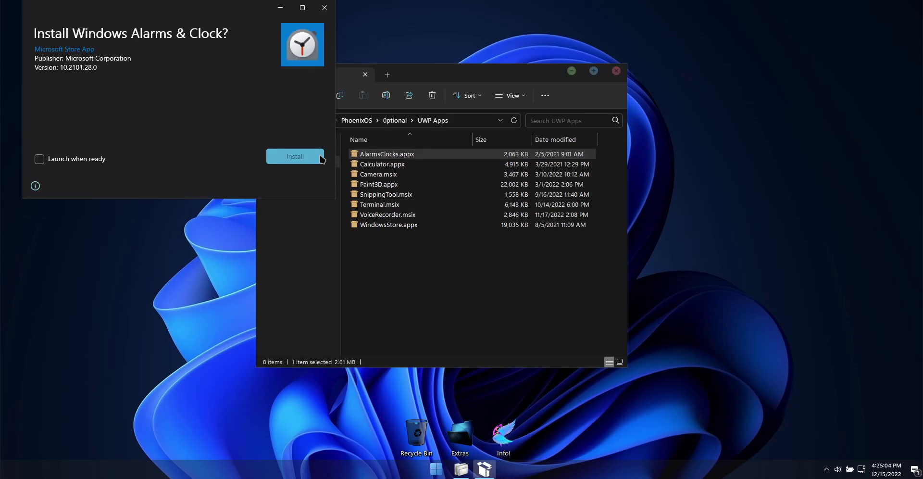
{"action": "left_click", "coordinate": [325, 8]}
Install Windows Calculator from Calculator.appx with launch when ready turned off, and close the installer.
{"action": "double_click", "coordinate": [383, 164]}
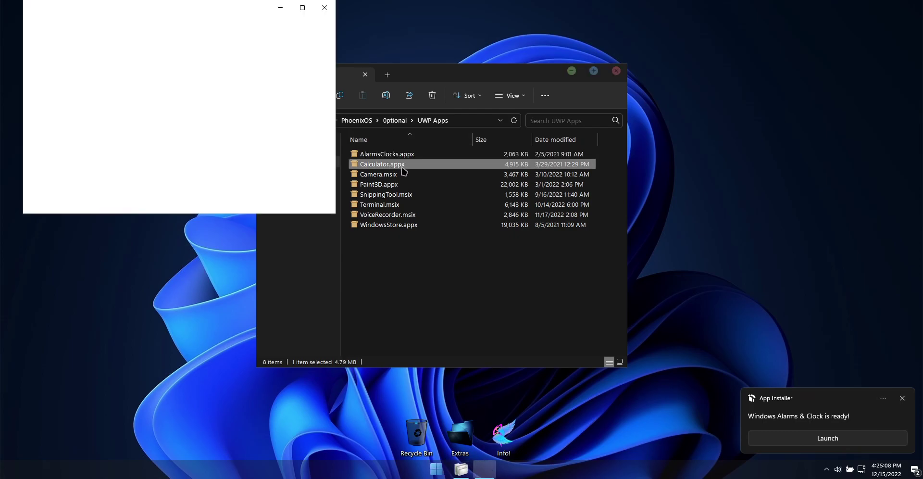
{"action": "left_click", "coordinate": [39, 158]}
{"action": "left_click", "coordinate": [297, 157]}
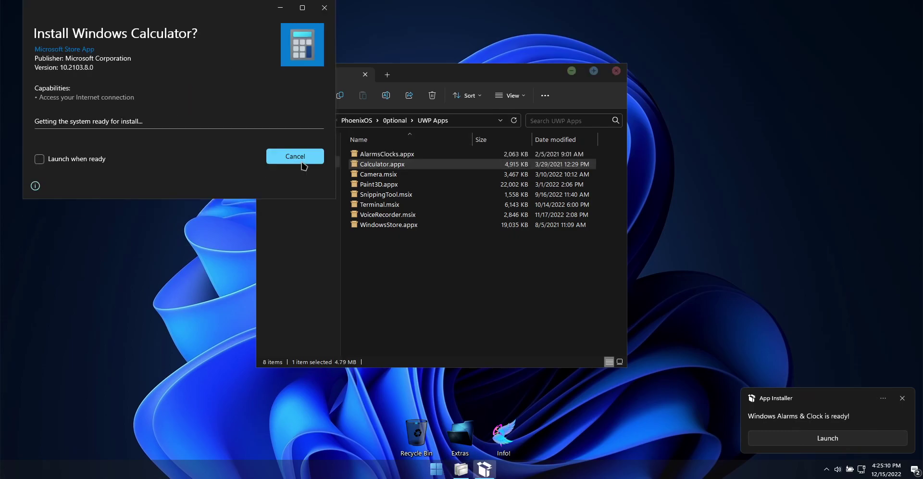
{"action": "left_click", "coordinate": [324, 8]}
Install Windows Camera from Camera.msix and close the installer.
{"action": "double_click", "coordinate": [379, 174]}
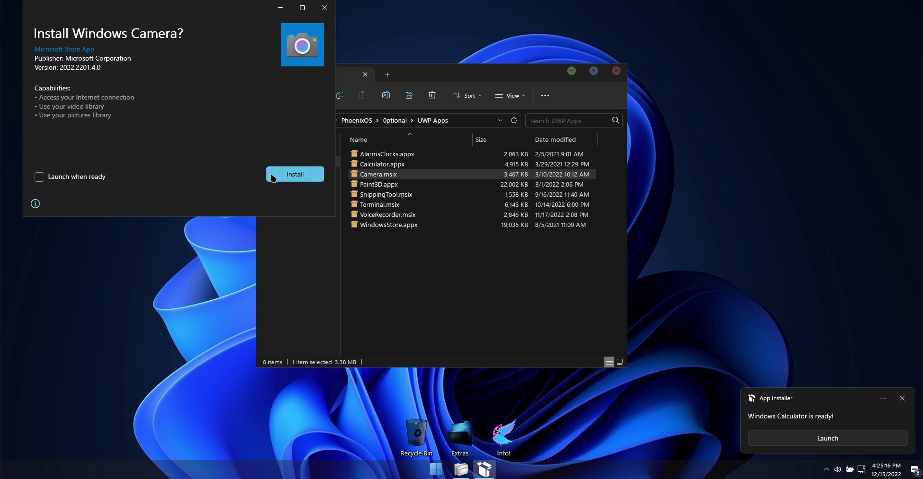
{"action": "left_click", "coordinate": [298, 177]}
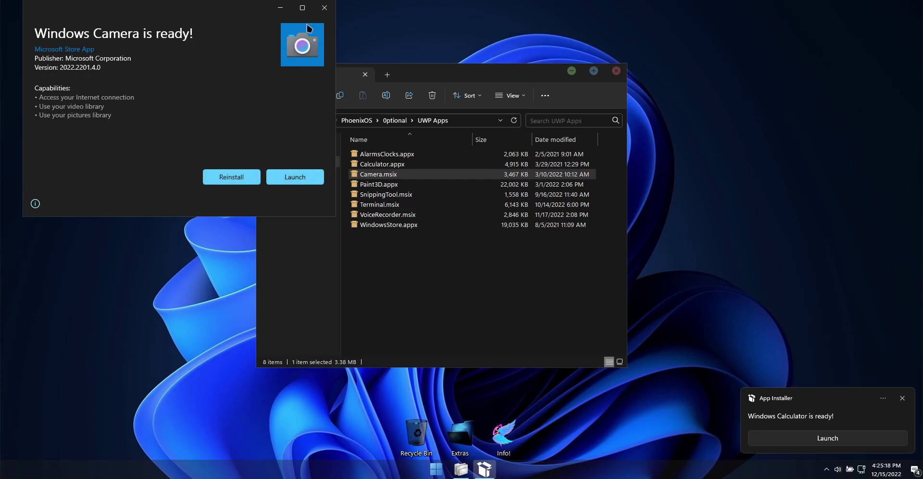
{"action": "left_click", "coordinate": [325, 8]}
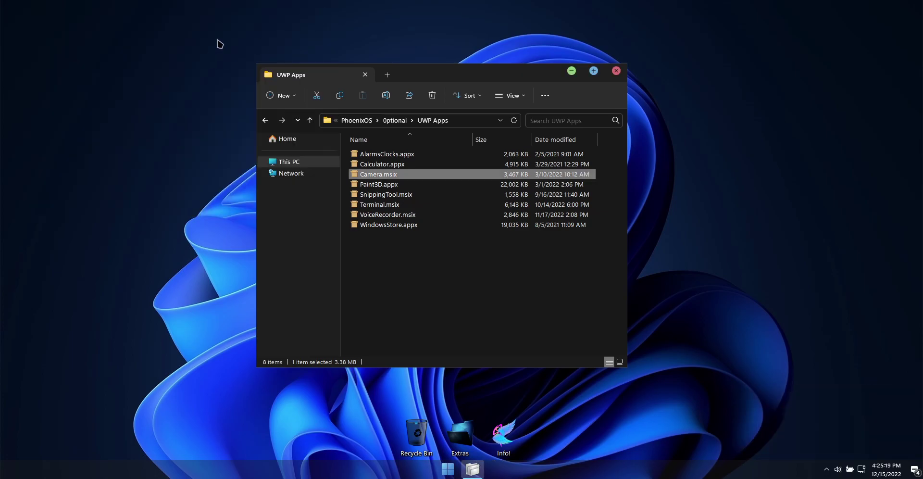
Install Snipping Tool from SnippingTool.msix with launch when ready turned off, and close the installer.
{"action": "double_click", "coordinate": [387, 194]}
{"action": "left_click", "coordinate": [75, 171]}
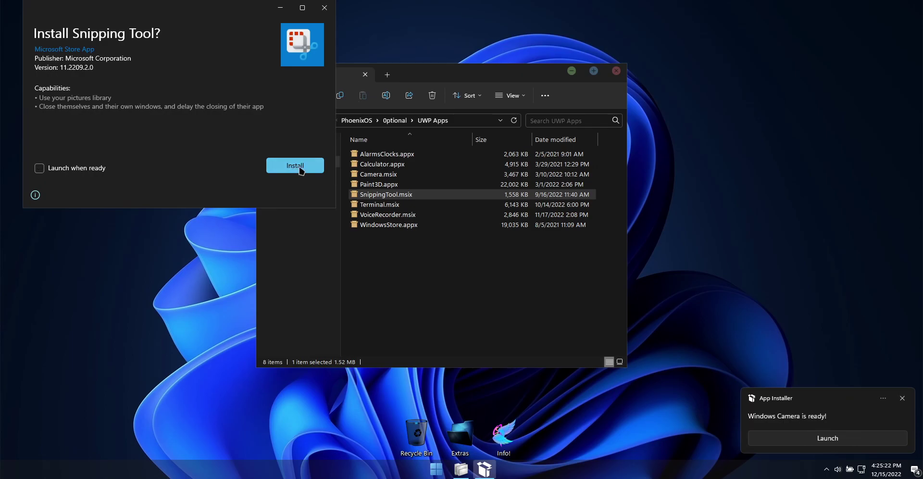
{"action": "left_click", "coordinate": [304, 165]}
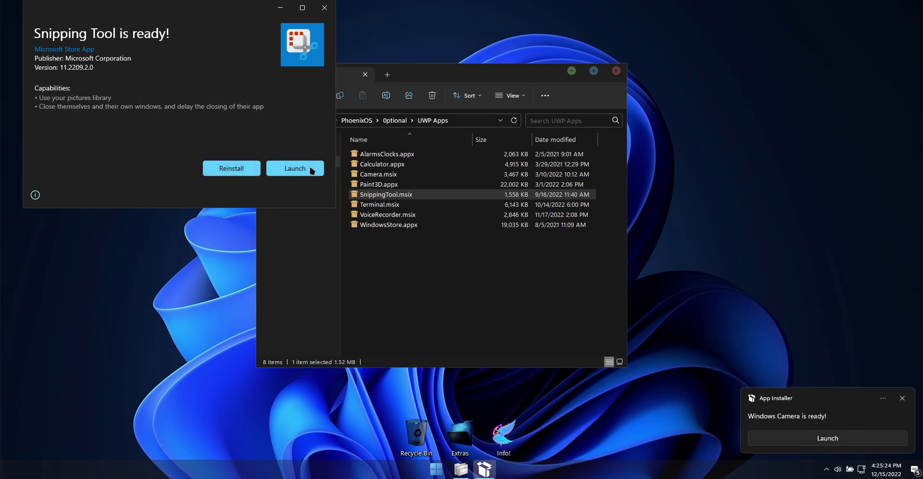
{"action": "left_click", "coordinate": [324, 6]}
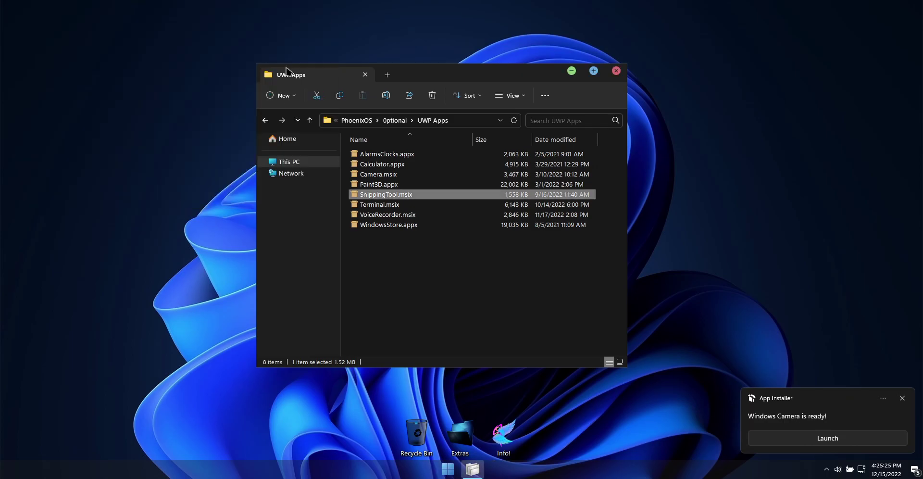
Install Windows Sound Recorder from VoiceRecorder.msix, and close the installer and the UWP Apps folder.
{"action": "left_click", "coordinate": [392, 217]}
{"action": "double_click", "coordinate": [392, 216]}
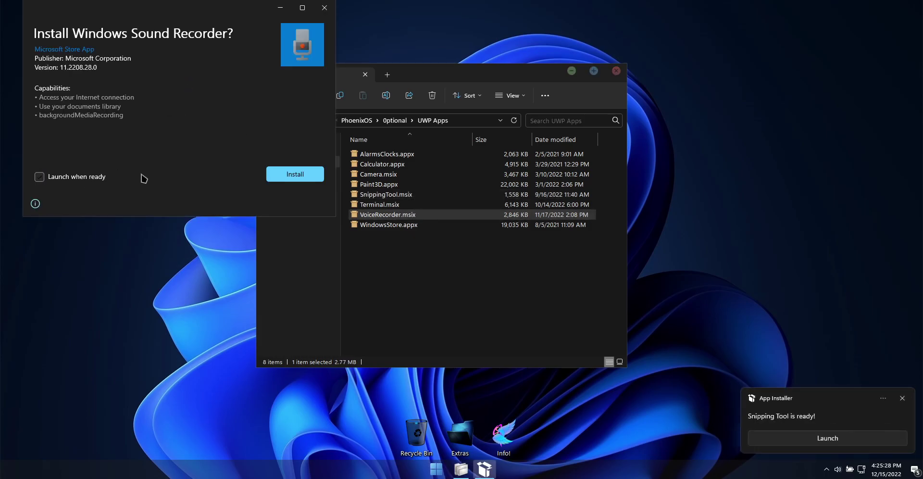
{"action": "left_click", "coordinate": [305, 181]}
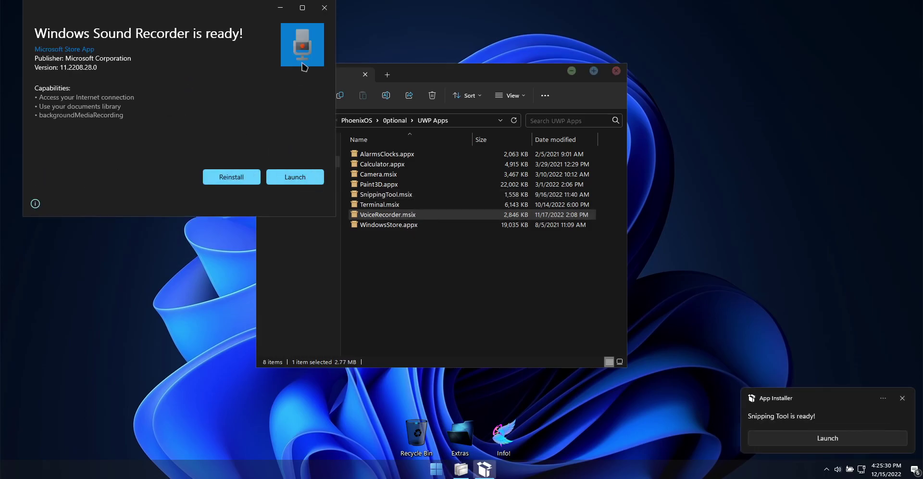
{"action": "left_click", "coordinate": [325, 8]}
{"action": "left_click", "coordinate": [616, 71]}
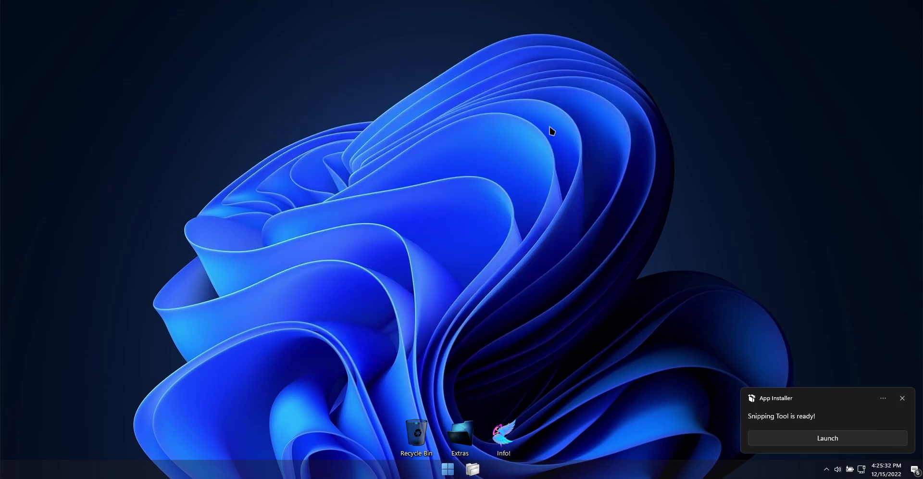
Launch Sound Recorder from the installed apps, check its version number in the app's Settings, and close it.
{"action": "left_click", "coordinate": [447, 469]}
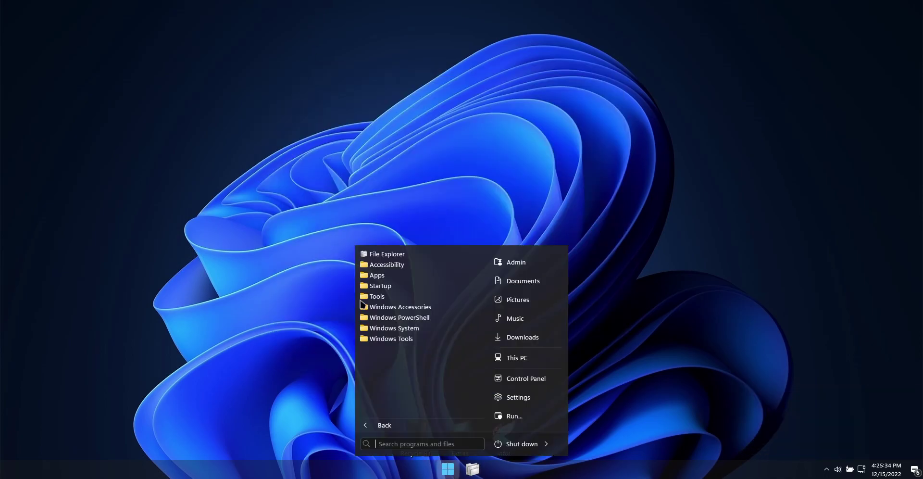
{"action": "left_click", "coordinate": [387, 275]}
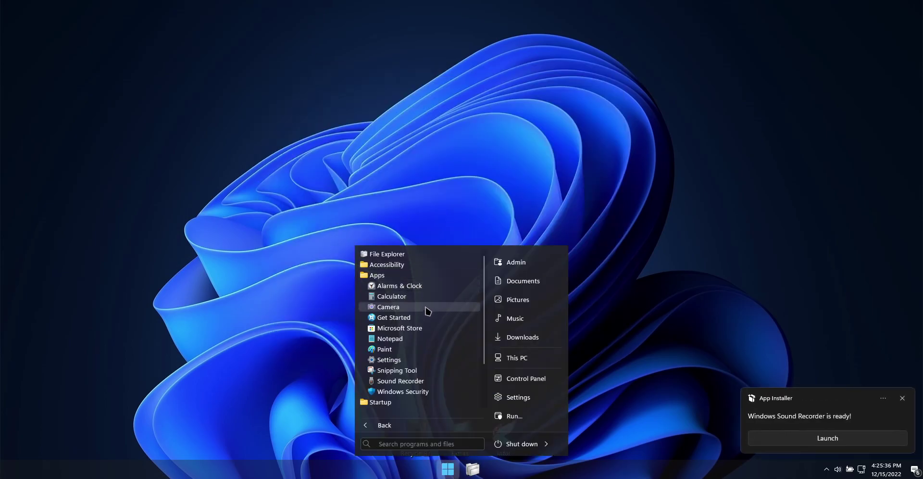
{"action": "left_click", "coordinate": [417, 385]}
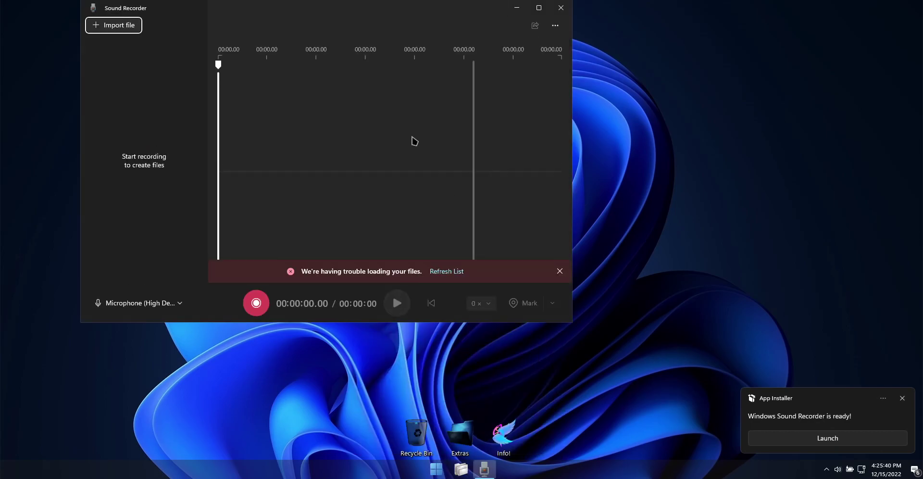
{"action": "left_click_drag", "start_coordinate": [383, 10], "coordinate": [395, 31]}
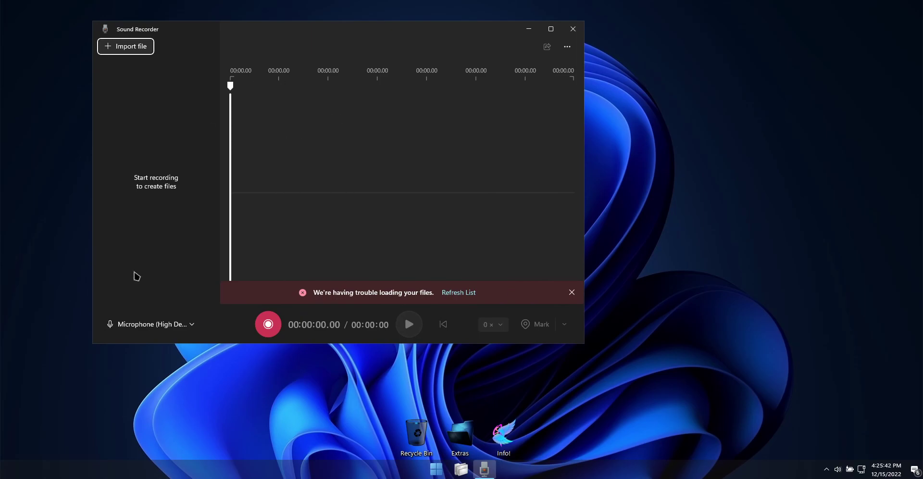
{"action": "left_click", "coordinate": [568, 46]}
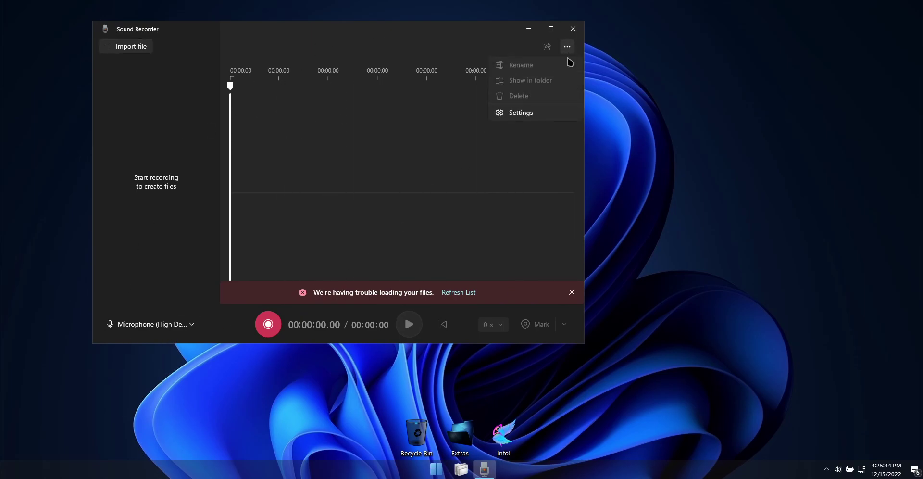
{"action": "left_click", "coordinate": [543, 116]}
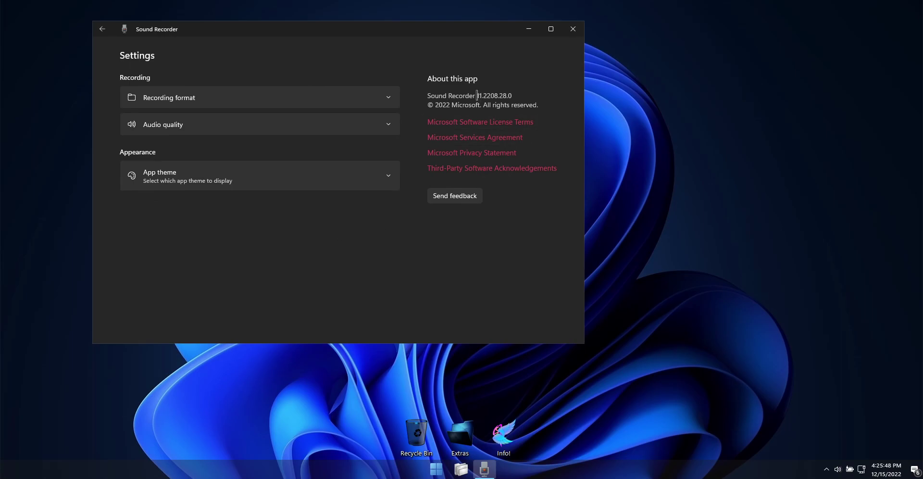
{"action": "left_click_drag", "start_coordinate": [477, 95], "coordinate": [514, 93]}
{"action": "left_click", "coordinate": [572, 29]}
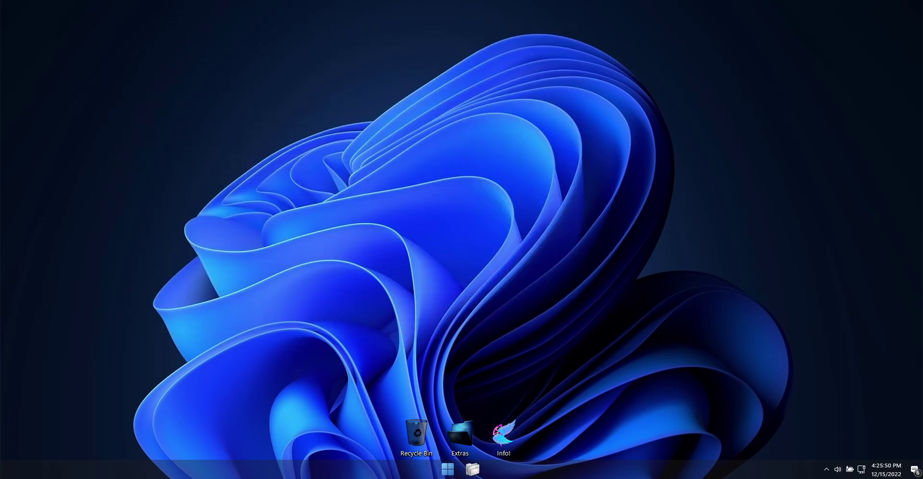
Launch Alarms & Clock from the installed apps to view its timers, and close it.
{"action": "key", "text": "super"}
{"action": "left_click", "coordinate": [415, 278]}
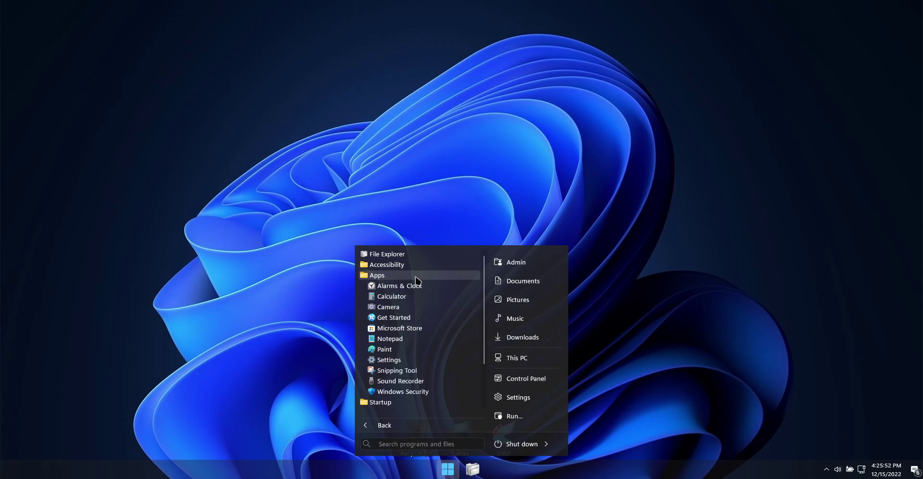
{"action": "left_click", "coordinate": [423, 286]}
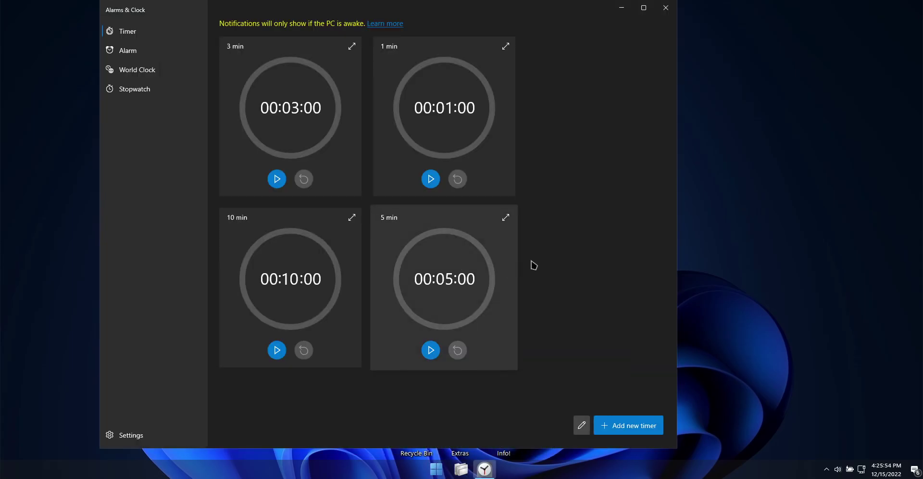
{"action": "left_click", "coordinate": [666, 8]}
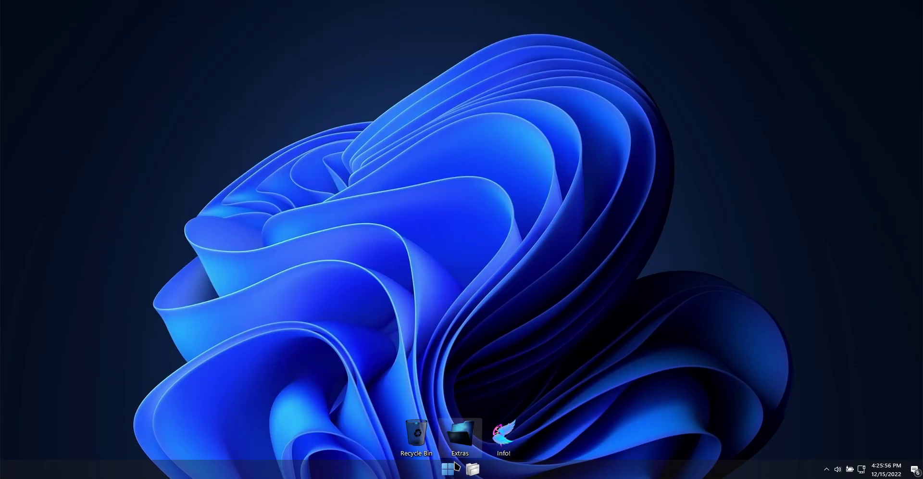
Launch Calculator from the installed apps to view it, and close it.
{"action": "left_click", "coordinate": [448, 469]}
{"action": "left_click", "coordinate": [419, 277]}
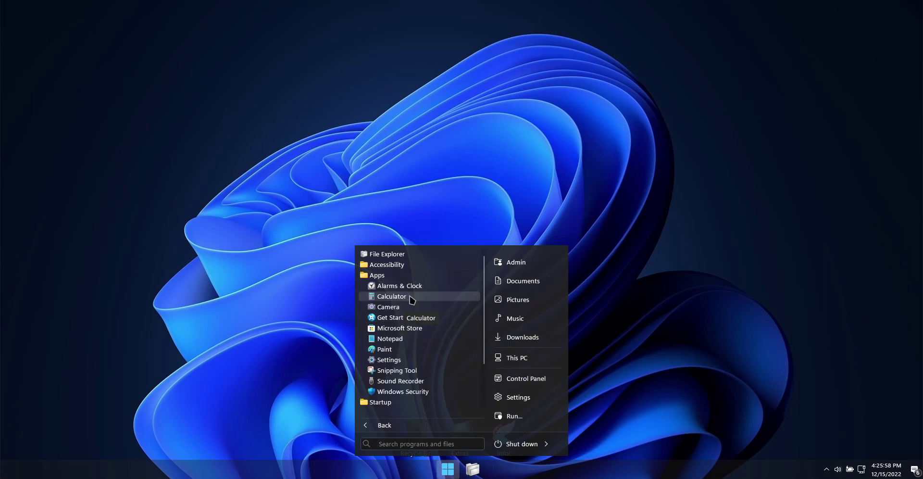
{"action": "left_click", "coordinate": [428, 298]}
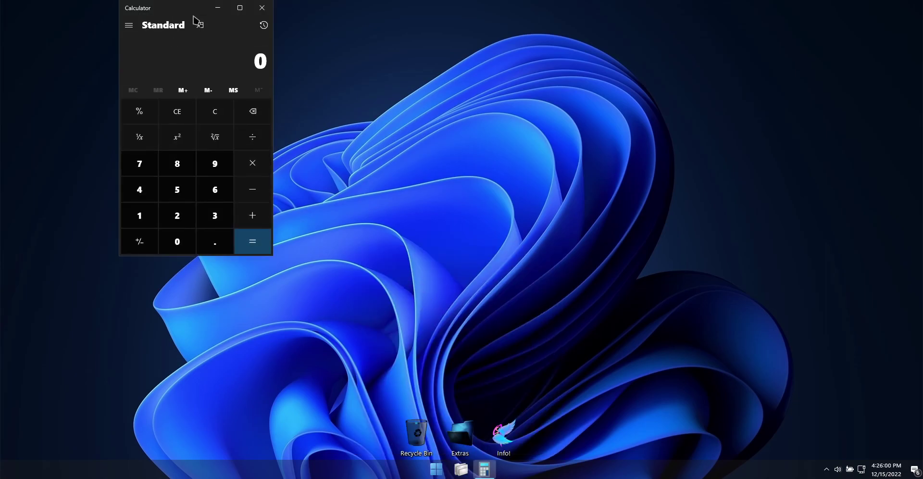
{"action": "left_click", "coordinate": [271, 32]}
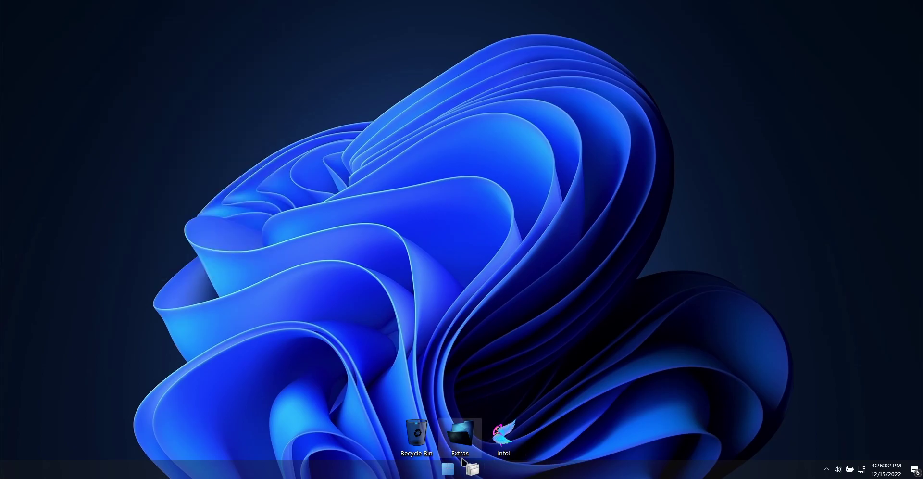
Launch Snipping Tool from the installed apps to view its window, and close it.
{"action": "left_click", "coordinate": [448, 468]}
{"action": "left_click", "coordinate": [406, 275]}
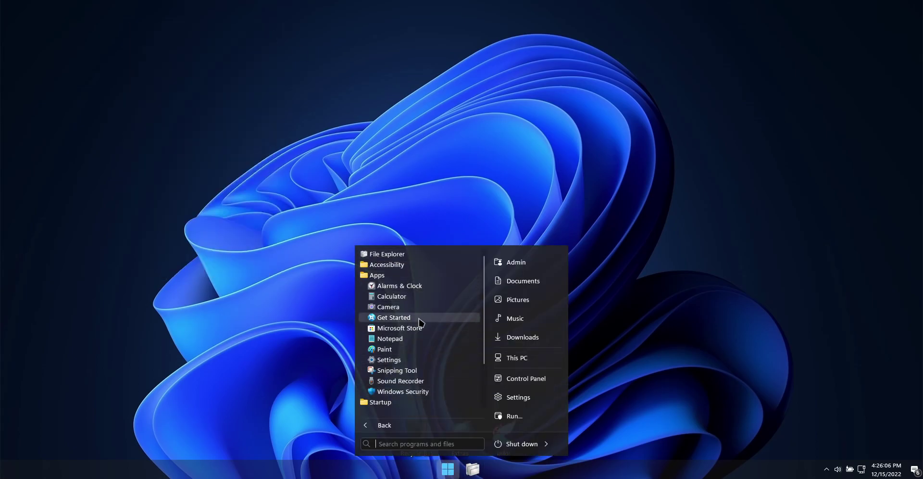
{"action": "left_click", "coordinate": [408, 371]}
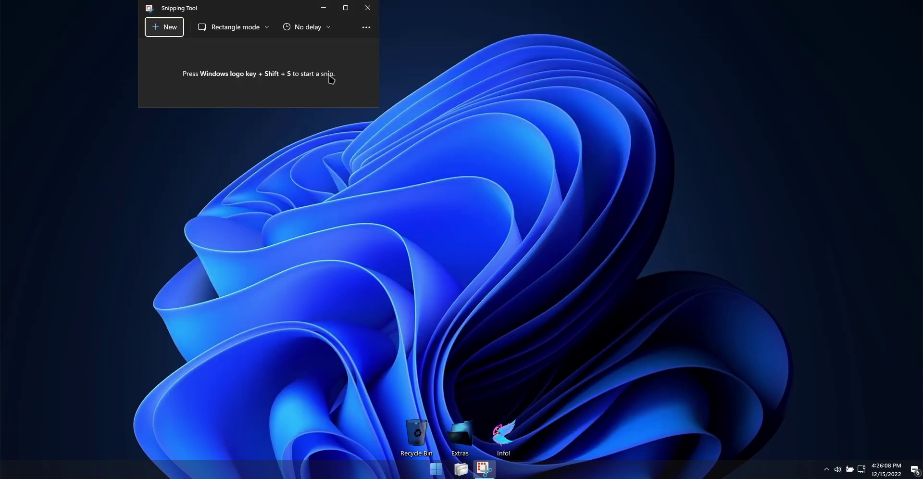
{"action": "left_click", "coordinate": [368, 8]}
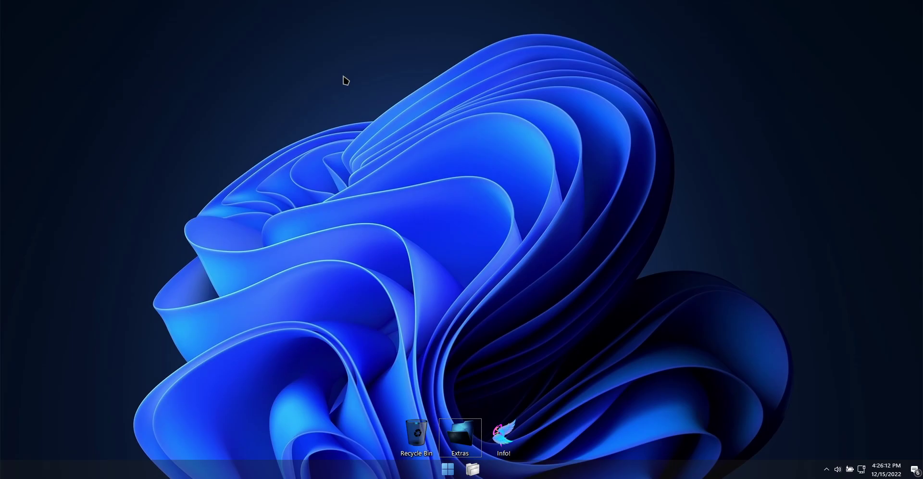
Capture a freeform snip around the blue wallpaper shape, view it in Snipping Tool, and close the window.
{"action": "key", "text": "super+shift+s"}
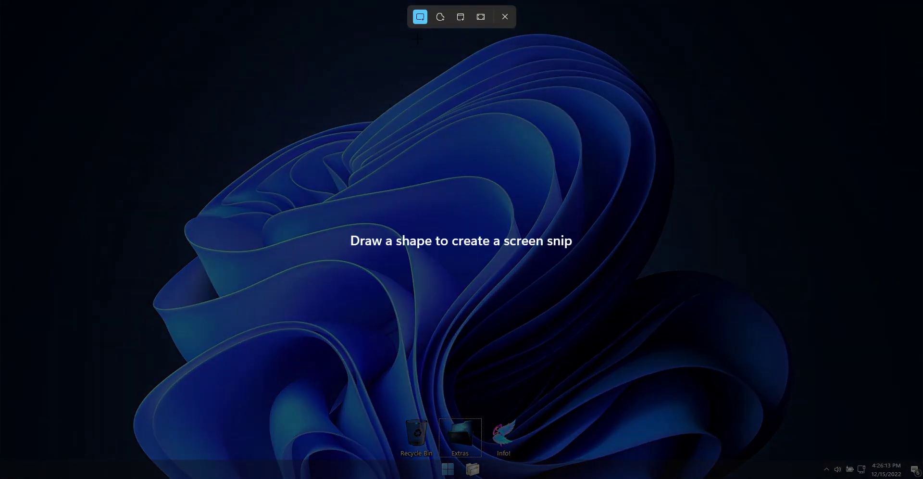
{"action": "left_click", "coordinate": [440, 17]}
{"action": "mouse_move", "coordinate": [135, 445]}
{"action": "left_mouse_down"}
{"action": "mouse_move", "coordinate": [127, 417]}
{"action": "mouse_move", "coordinate": [169, 340]}
{"action": "mouse_move", "coordinate": [183, 254]}
{"action": "mouse_move", "coordinate": [232, 168]}
{"action": "mouse_move", "coordinate": [403, 74]}
{"action": "mouse_move", "coordinate": [563, 34]}
{"action": "mouse_move", "coordinate": [690, 104]}
{"action": "mouse_move", "coordinate": [684, 261]}
{"action": "mouse_move", "coordinate": [795, 319]}
{"action": "mouse_move", "coordinate": [781, 449]}
{"action": "mouse_move", "coordinate": [232, 472]}
{"action": "mouse_move", "coordinate": [139, 450]}
{"action": "left_mouse_up"}
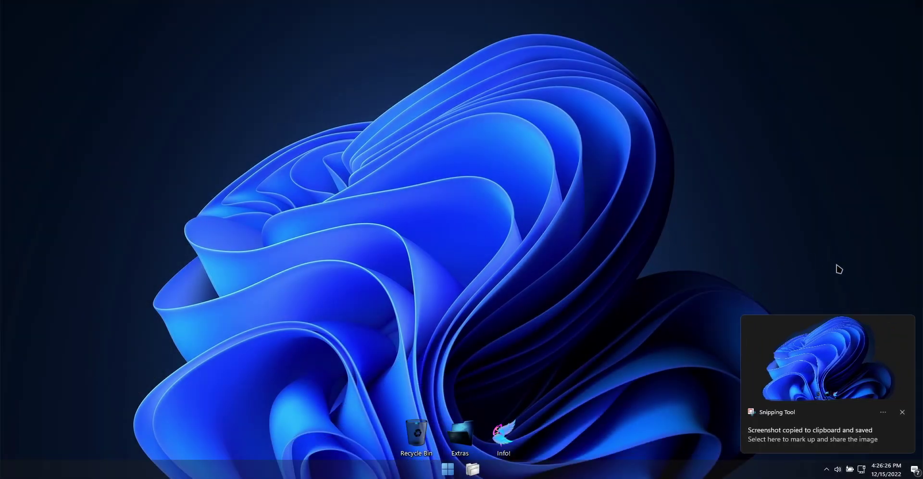
{"action": "left_click", "coordinate": [865, 379]}
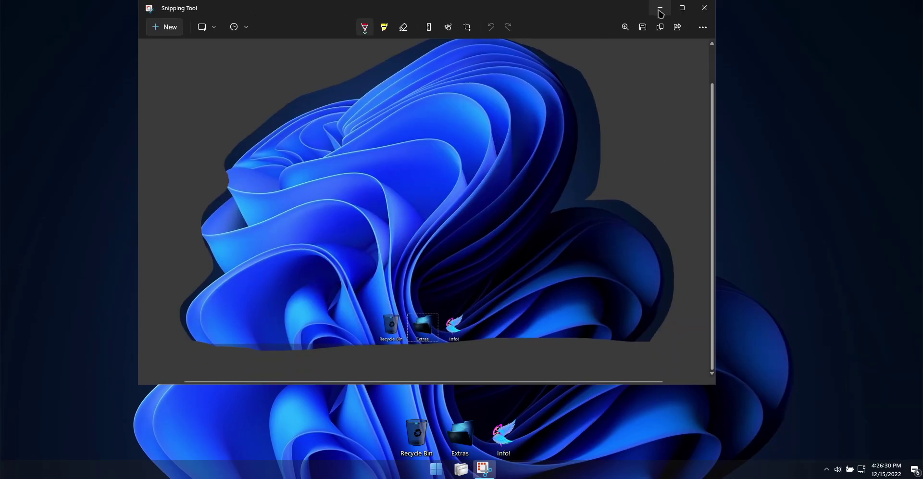
{"action": "left_click", "coordinate": [704, 7]}
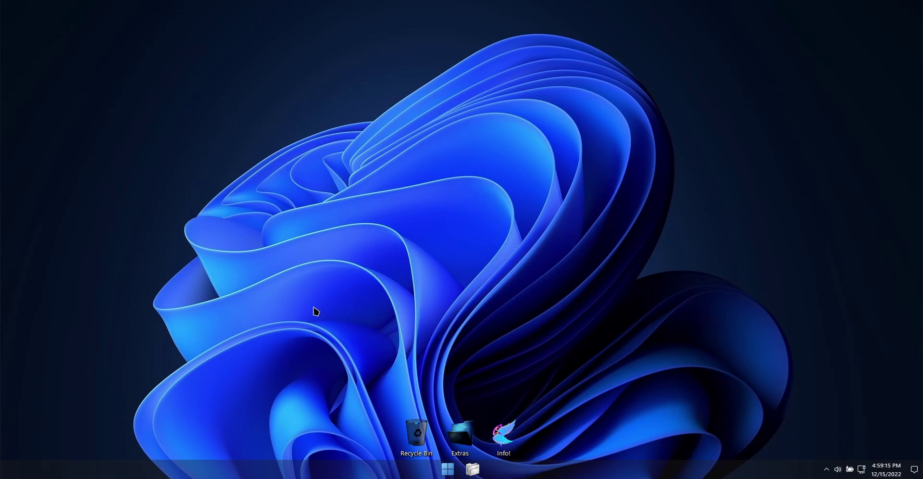
Open the Themes page of the Personalization settings from the desktop, browse the theme collection, and open File Explorer alongside it.
{"action": "right_click", "coordinate": [100, 120]}
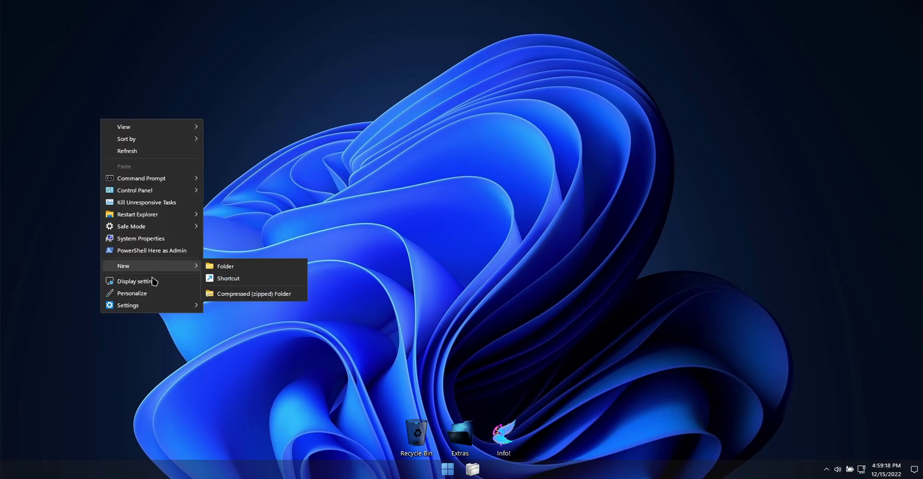
{"action": "left_click", "coordinate": [137, 294]}
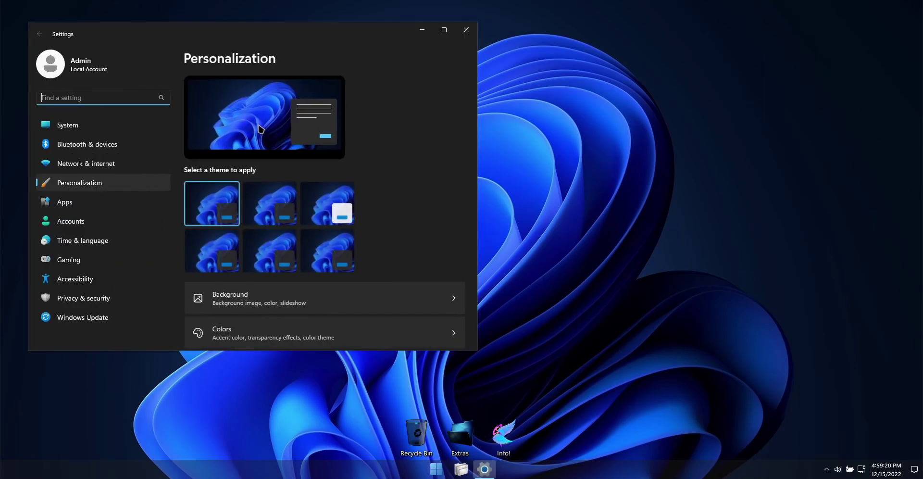
{"action": "scroll", "coordinate": [230, 230], "scroll_direction": "down", "scroll_amount": 3}
{"action": "left_click", "coordinate": [384, 243]}
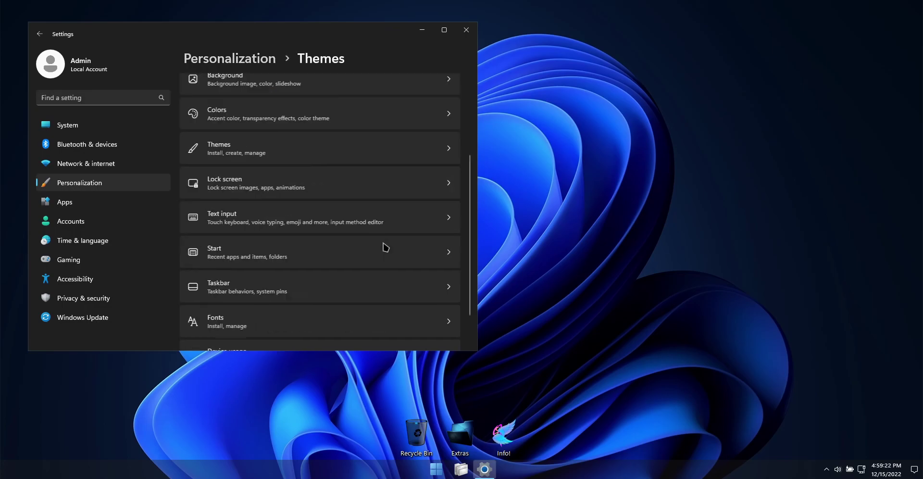
{"action": "left_click_drag", "start_coordinate": [474, 123], "coordinate": [473, 177]}
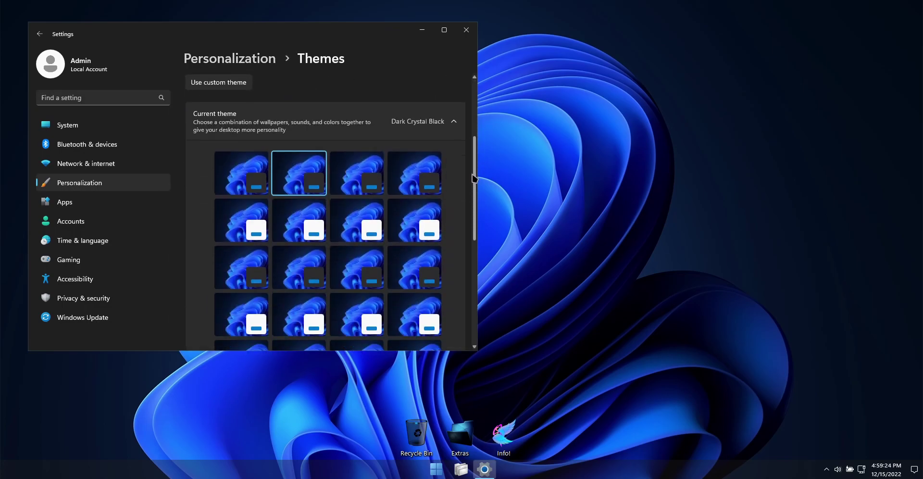
{"action": "scroll", "coordinate": [450, 264], "scroll_direction": "down", "scroll_amount": 1}
{"action": "left_click", "coordinate": [461, 469]}
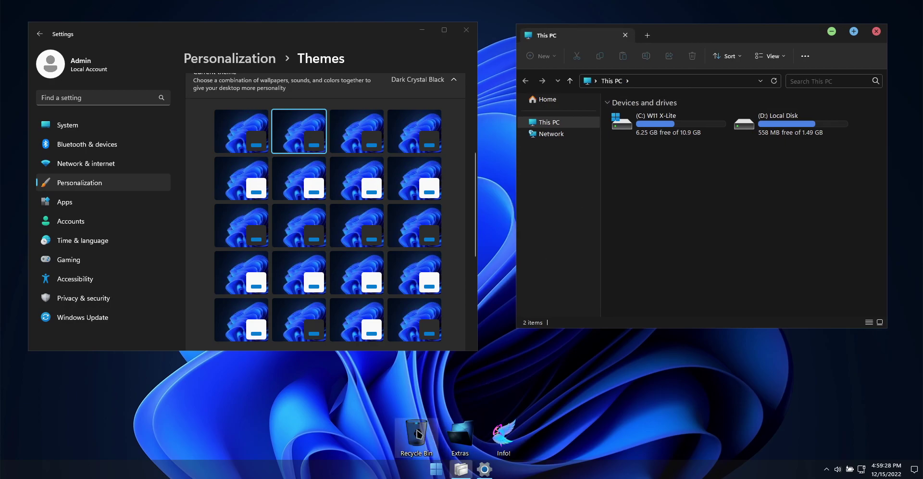
Apply the Dark Elegant theme and the Dark Crystal Mac theme in turn, checking each on the File Explorer window.
{"action": "left_click", "coordinate": [379, 151]}
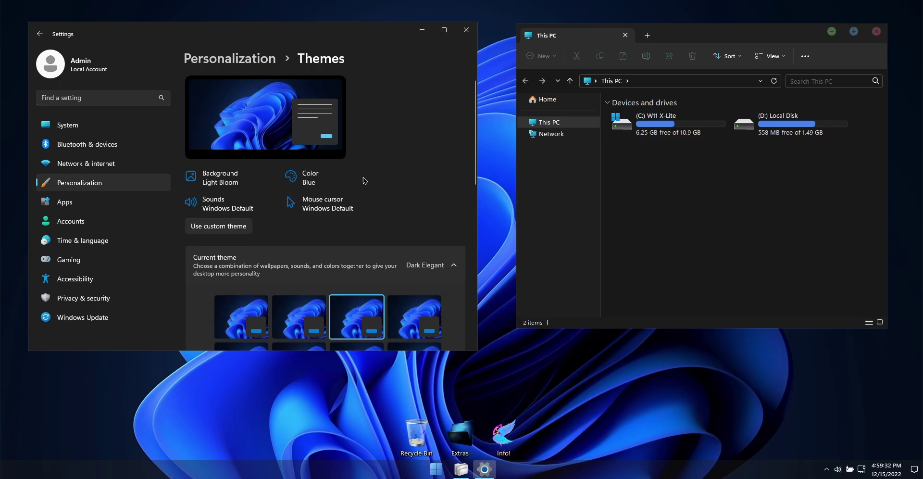
{"action": "scroll", "coordinate": [365, 180], "scroll_direction": "down", "scroll_amount": 3}
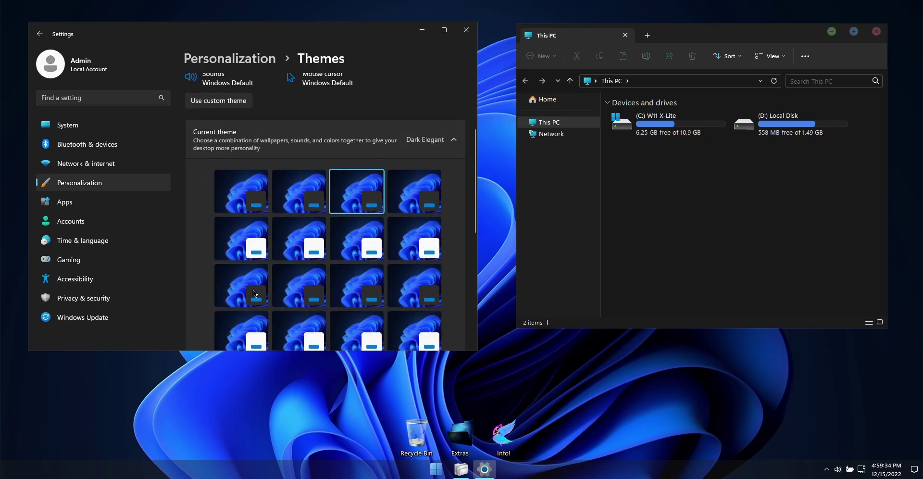
{"action": "left_click", "coordinate": [252, 289]}
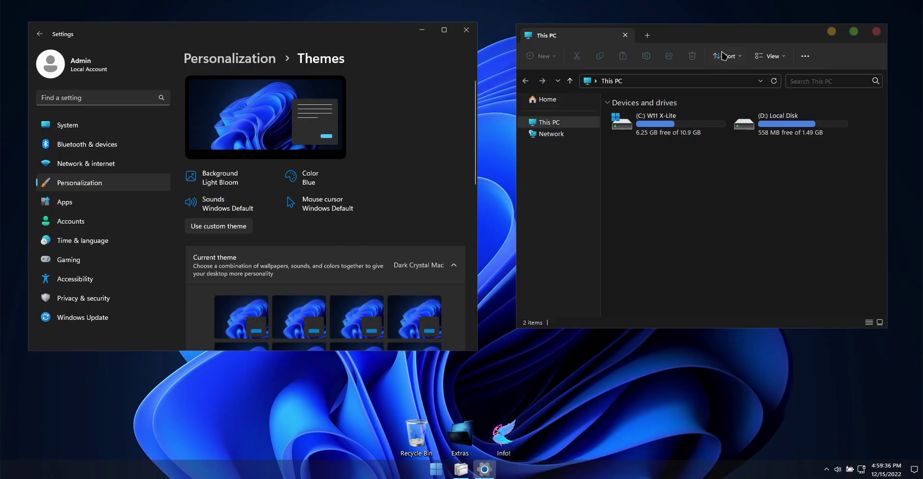
{"action": "left_click", "coordinate": [781, 34]}
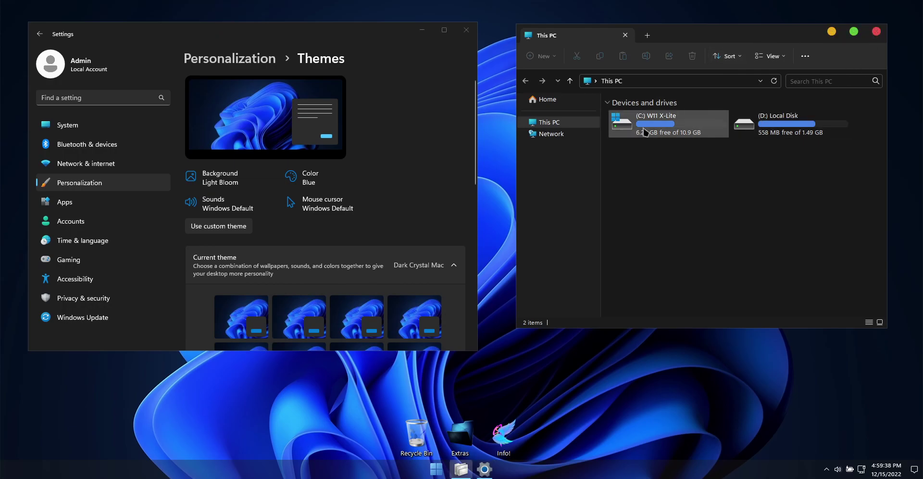
Try the Dark Elegant Mac theme, followed by the Dark Crystal Mac Black theme.
{"action": "scroll", "coordinate": [318, 245], "scroll_direction": "down", "scroll_amount": 3}
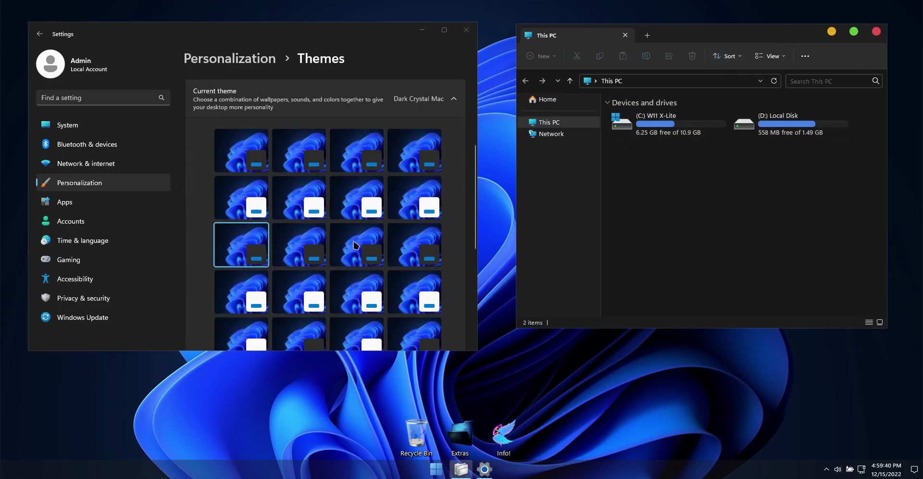
{"action": "left_click", "coordinate": [355, 242]}
{"action": "scroll", "coordinate": [374, 218], "scroll_direction": "down", "scroll_amount": 3}
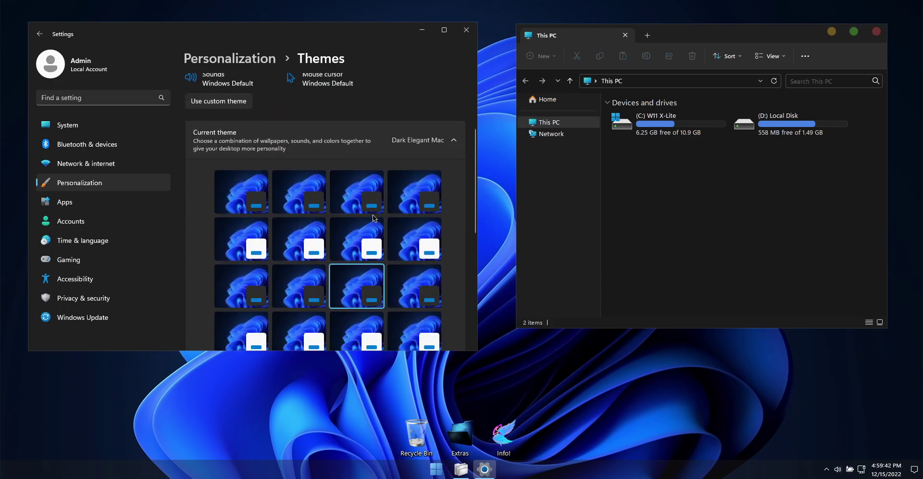
{"action": "left_click", "coordinate": [317, 289]}
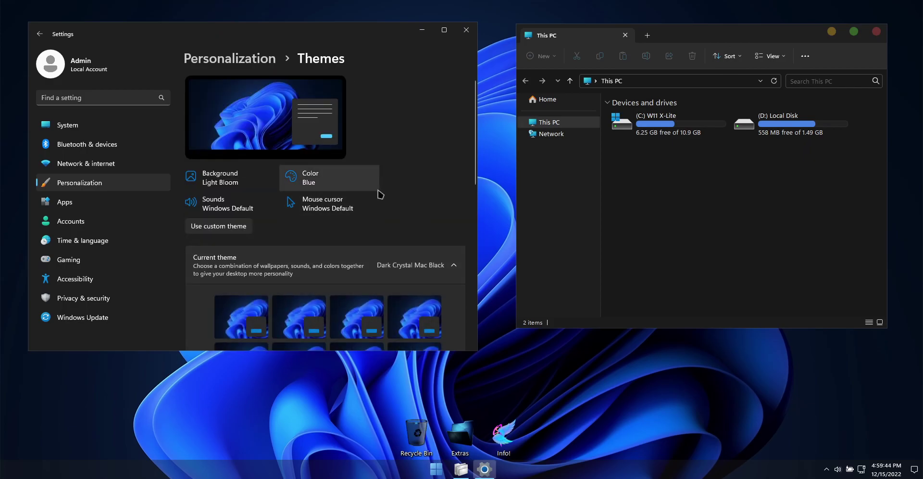
Try the Dark Elegant Mac Black theme, followed by the first light theme in the fourth row of the collection.
{"action": "scroll", "coordinate": [383, 186], "scroll_direction": "down", "scroll_amount": 2}
{"action": "scroll", "coordinate": [384, 186], "scroll_direction": "down", "scroll_amount": 1}
{"action": "left_click", "coordinate": [428, 290]}
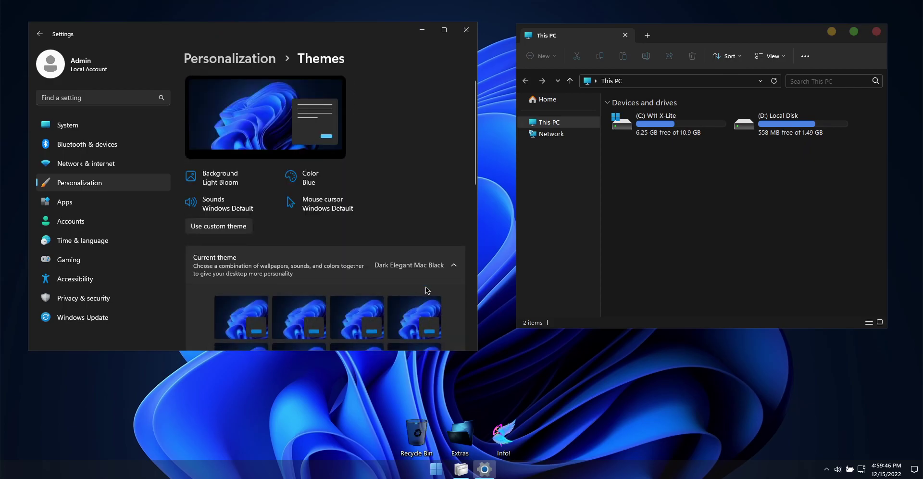
{"action": "scroll", "coordinate": [396, 179], "scroll_direction": "down", "scroll_amount": 5}
{"action": "left_click", "coordinate": [267, 251]}
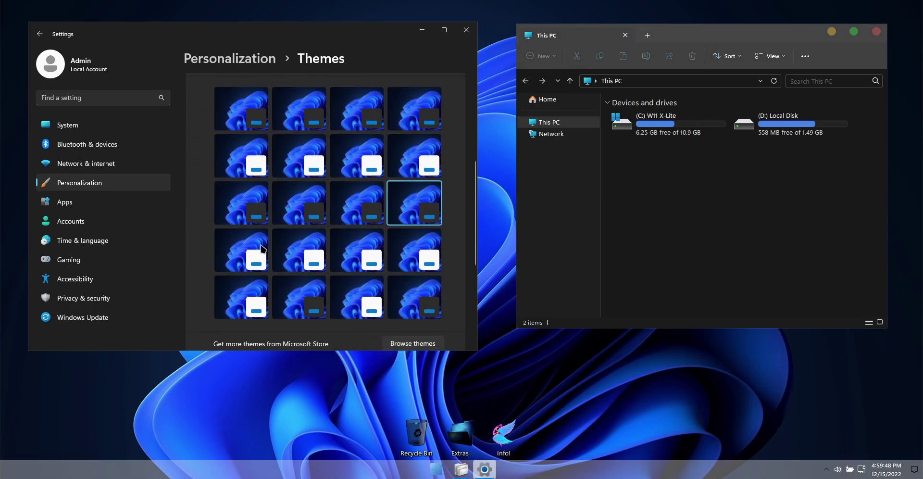
Try the Windows (light classic) theme and the Windows (dark classic) theme, comparing them on the File Explorer window.
{"action": "scroll", "coordinate": [403, 208], "scroll_direction": "down", "scroll_amount": 1}
{"action": "scroll", "coordinate": [403, 208], "scroll_direction": "down", "scroll_amount": 5}
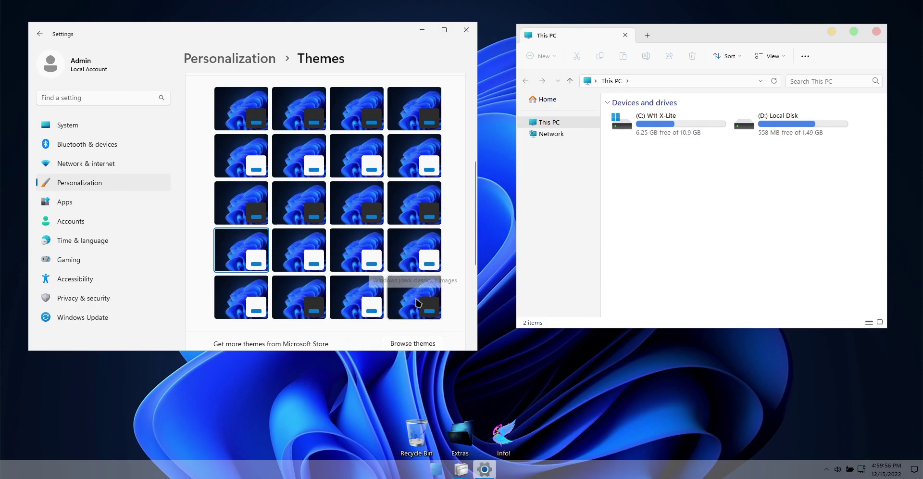
{"action": "left_click", "coordinate": [362, 304]}
{"action": "left_click", "coordinate": [595, 181]}
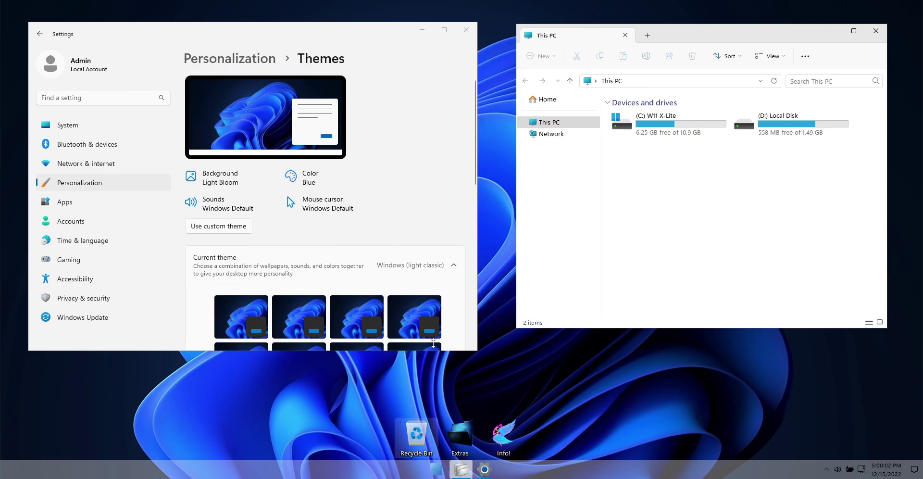
{"action": "scroll", "coordinate": [415, 226], "scroll_direction": "down", "scroll_amount": 6}
{"action": "left_click", "coordinate": [417, 181]}
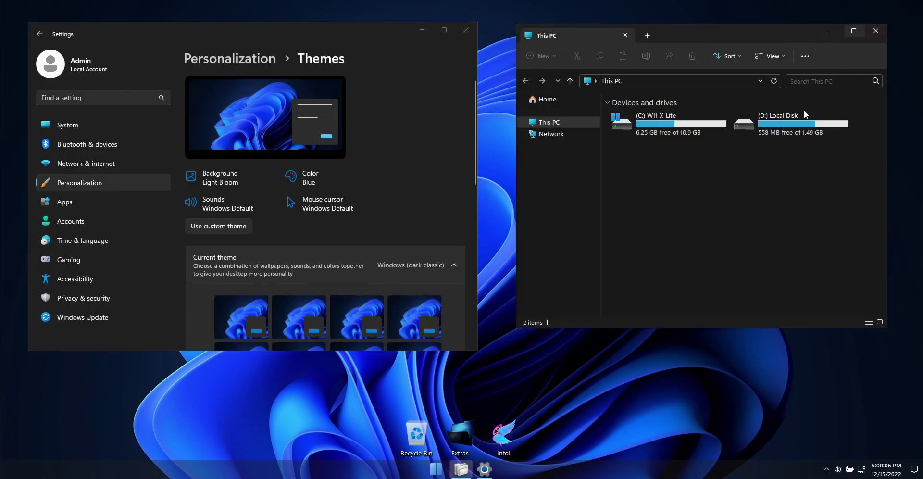
Apply the Dark Crystal Black theme and close the Settings and File Explorer windows.
{"action": "scroll", "coordinate": [388, 218], "scroll_direction": "down", "scroll_amount": 3}
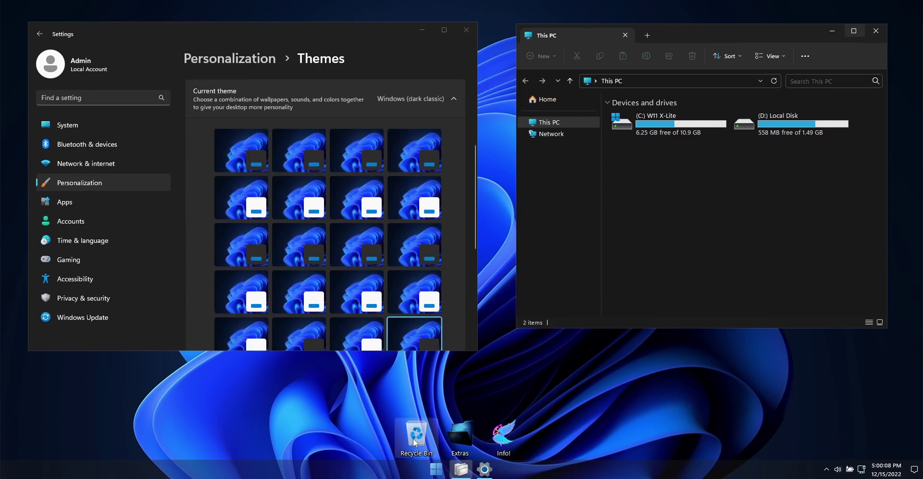
{"action": "left_click", "coordinate": [316, 157]}
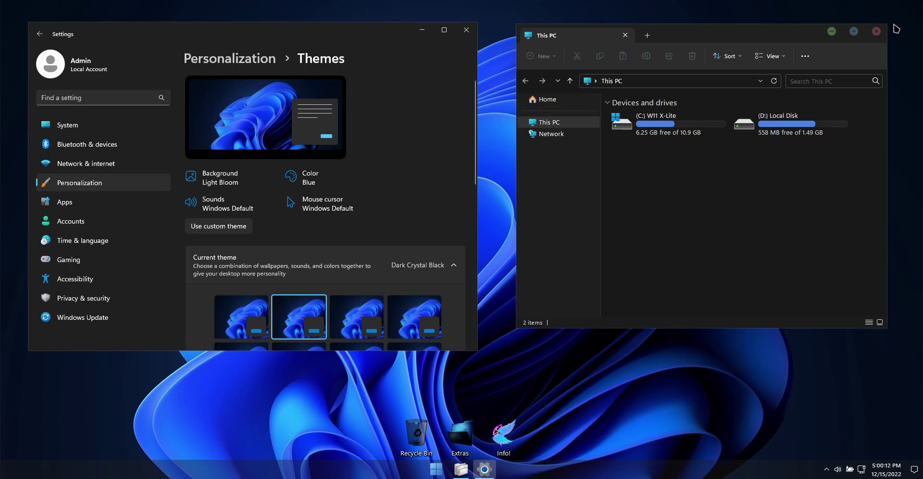
{"action": "left_click", "coordinate": [466, 30]}
{"action": "left_click_drag", "start_coordinate": [782, 35], "coordinate": [532, 62]}
{"action": "left_click", "coordinate": [625, 58]}
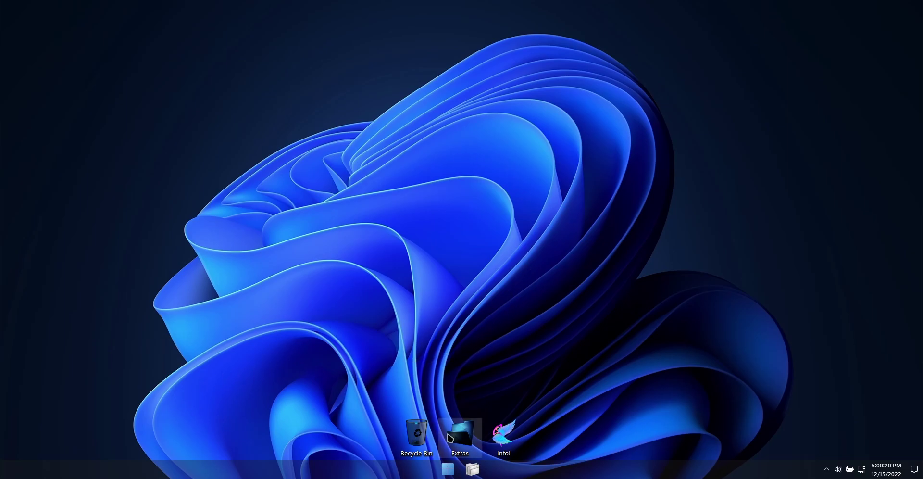
Open the Extras folder from the desktop and follow its Wallpaper shortcut to the wallpaper images.
{"action": "double_click", "coordinate": [462, 438]}
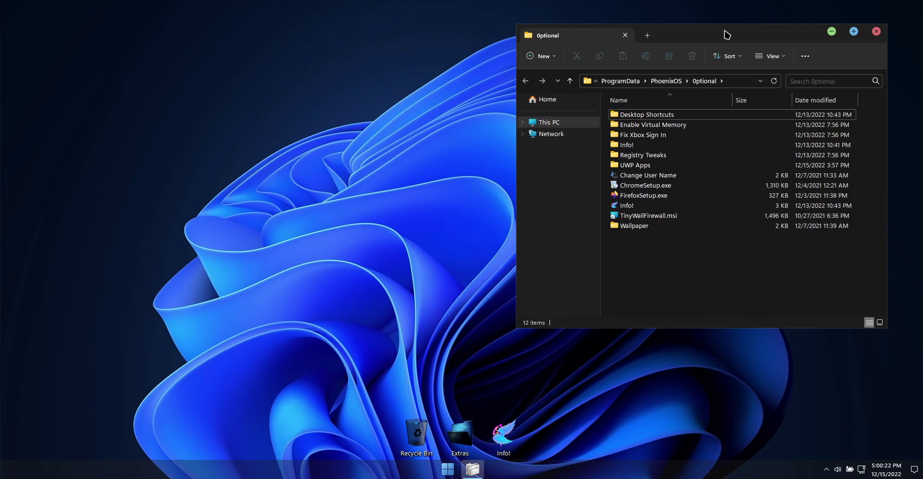
{"action": "left_click_drag", "start_coordinate": [727, 35], "coordinate": [522, 38]}
{"action": "double_click", "coordinate": [380, 232]}
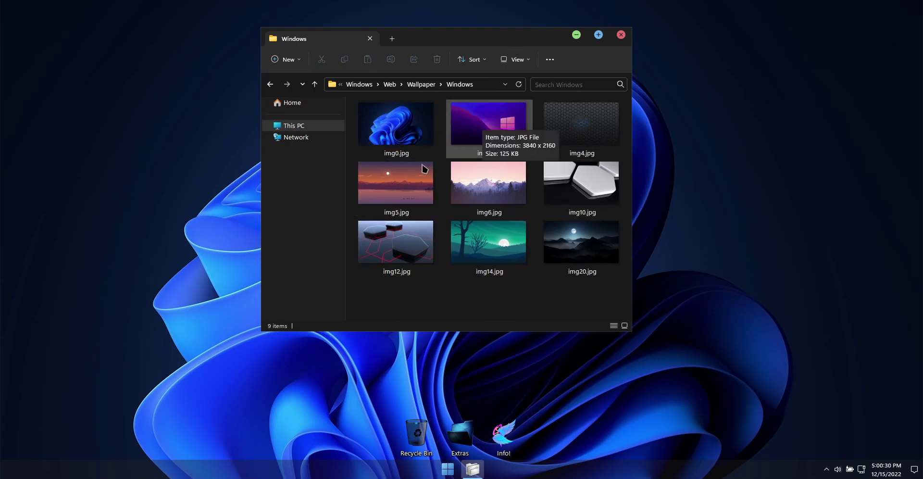
Set img5.jpg as the desktop background and minimize the folder window to view it.
{"action": "left_click", "coordinate": [385, 181]}
{"action": "right_click", "coordinate": [385, 188]}
{"action": "left_click", "coordinate": [423, 208]}
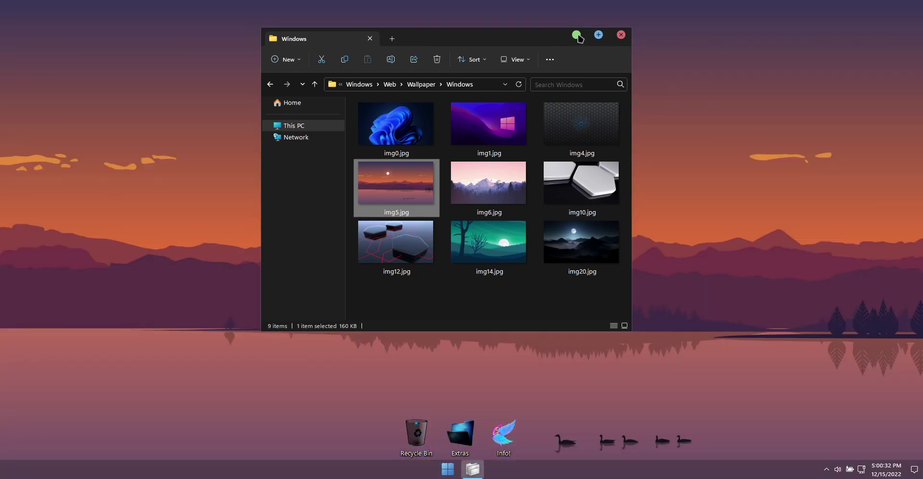
{"action": "left_click", "coordinate": [576, 35]}
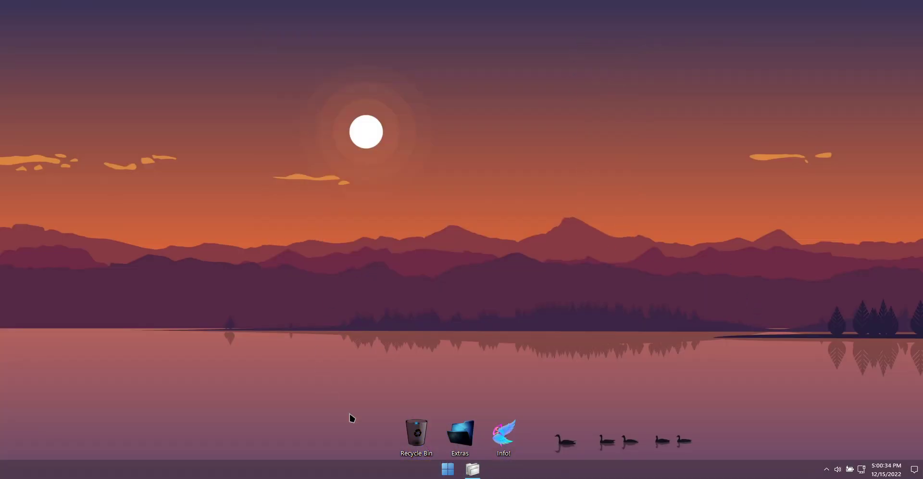
Restore the wallpaper folder, set img1.jpg as the desktop background, and close the folder.
{"action": "left_click", "coordinate": [472, 468]}
{"action": "right_click", "coordinate": [488, 137]}
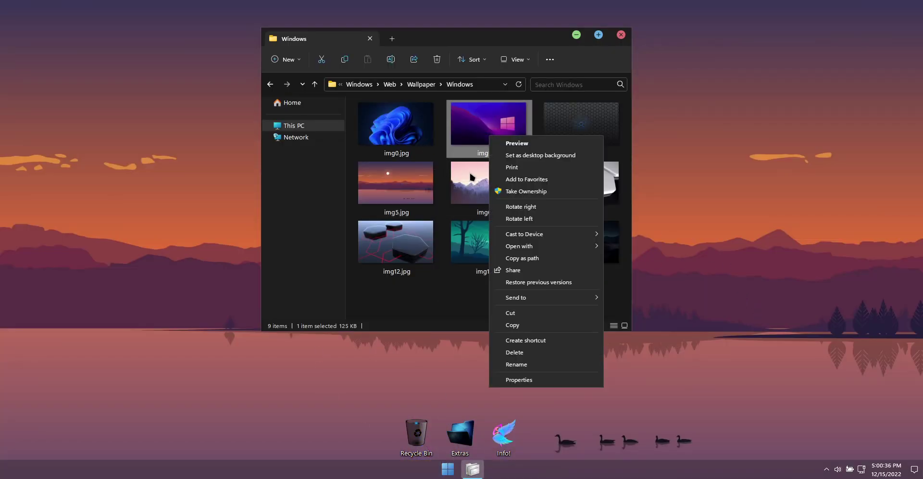
{"action": "left_click", "coordinate": [546, 155]}
{"action": "left_click", "coordinate": [621, 35]}
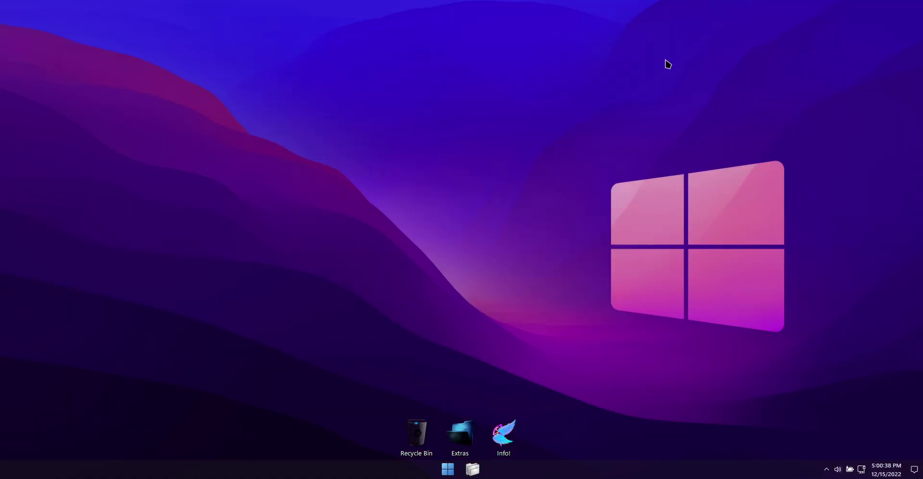
Open the Desktop Shortcuts folder inside Extras and launch the Power shortcut to view the power plan settings.
{"action": "double_click", "coordinate": [469, 421]}
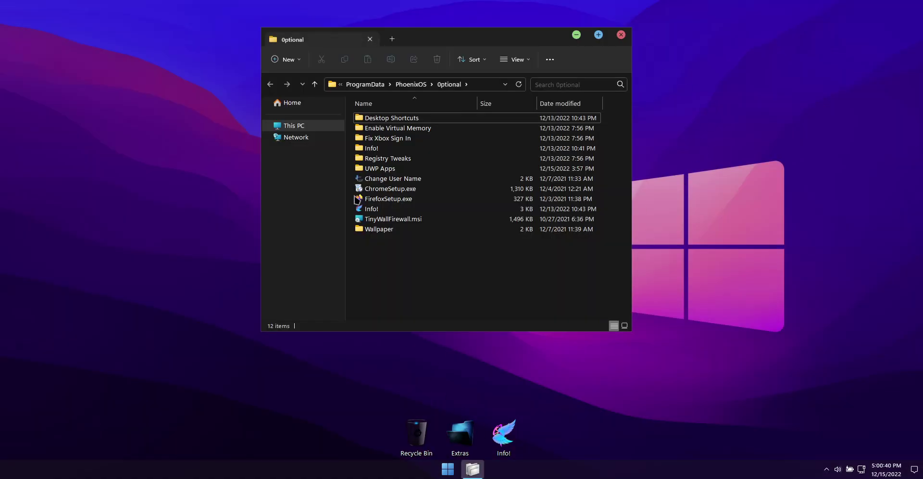
{"action": "left_click", "coordinate": [375, 121]}
{"action": "double_click", "coordinate": [375, 121]}
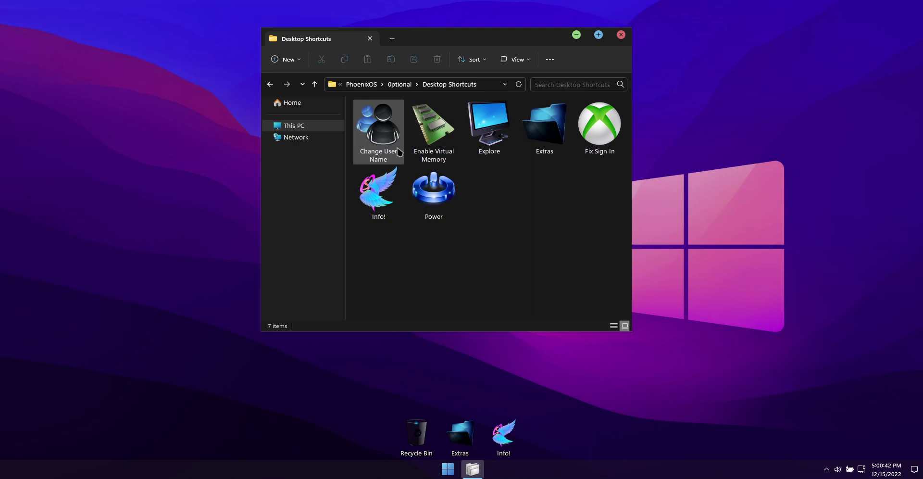
{"action": "left_click", "coordinate": [435, 195]}
{"action": "double_click", "coordinate": [434, 194]}
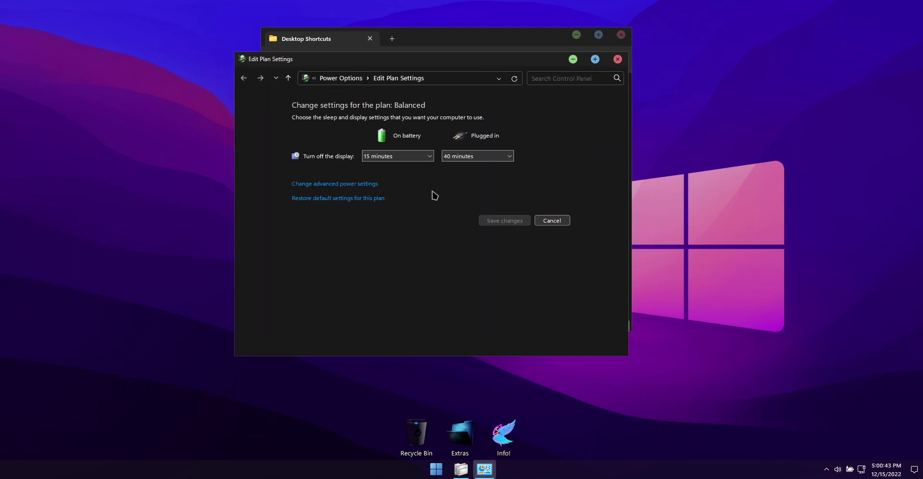
Inspect the Wireless Adapter power saving modes in the advanced power settings, cancel the dialog, and close the remaining windows.
{"action": "left_click", "coordinate": [364, 184]}
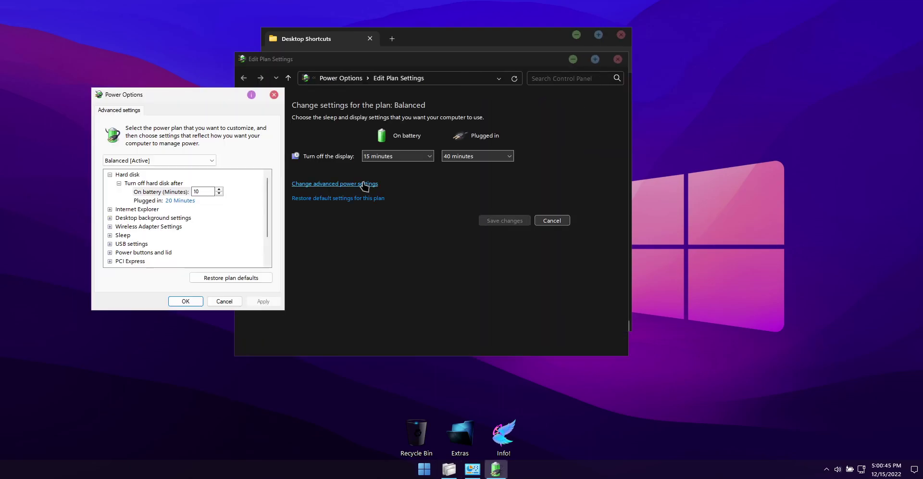
{"action": "left_click", "coordinate": [110, 227]}
{"action": "left_click", "coordinate": [119, 235]}
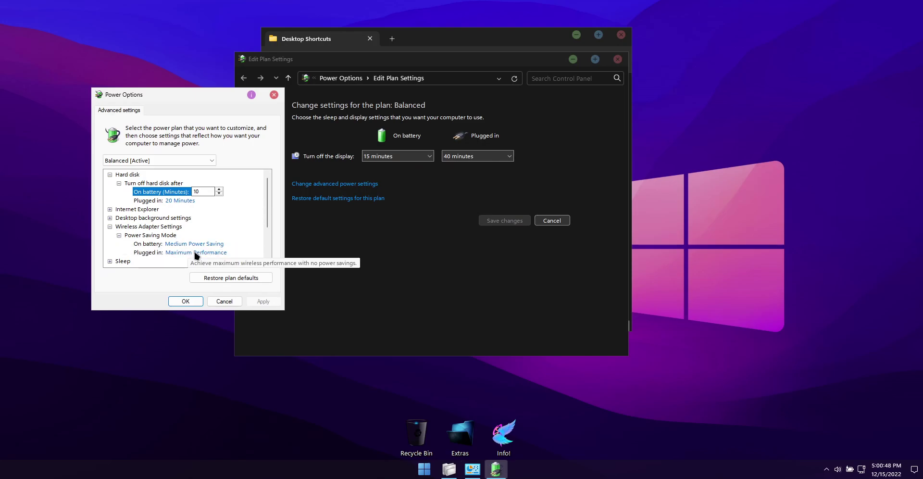
{"action": "left_click", "coordinate": [225, 301]}
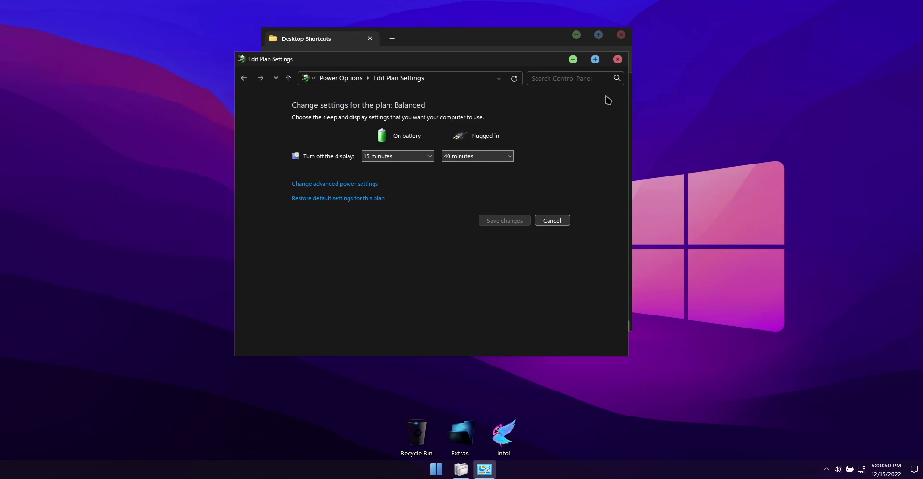
{"action": "left_click", "coordinate": [618, 59]}
{"action": "left_click", "coordinate": [621, 35]}
{"action": "left_click", "coordinate": [383, 323]}
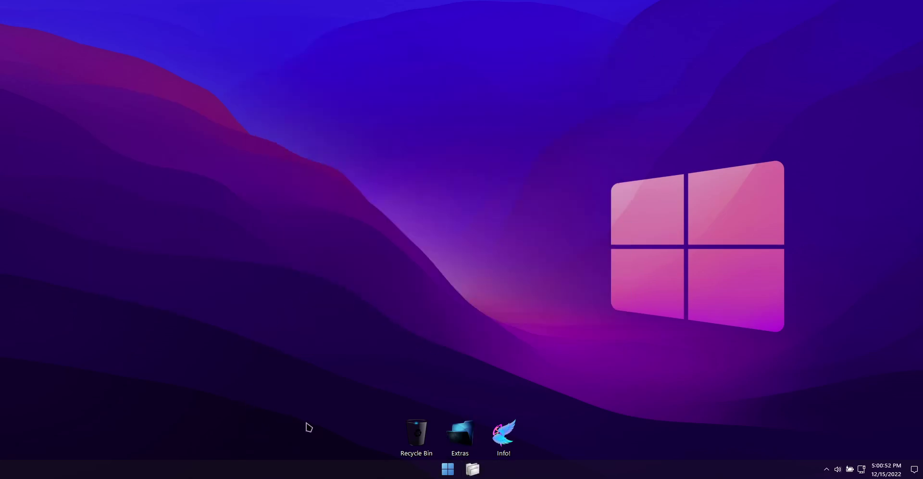
Open Task Manager from the taskbar to view the running processes.
{"action": "right_click", "coordinate": [360, 468]}
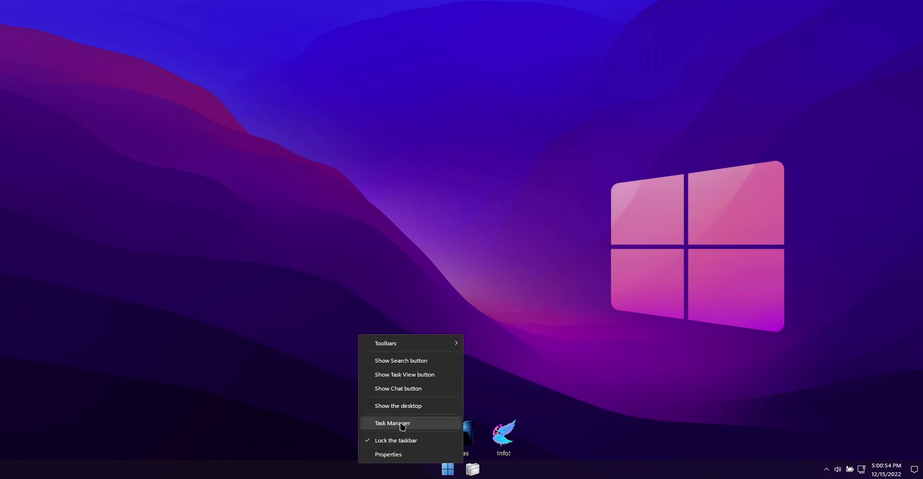
{"action": "left_click", "coordinate": [399, 422]}
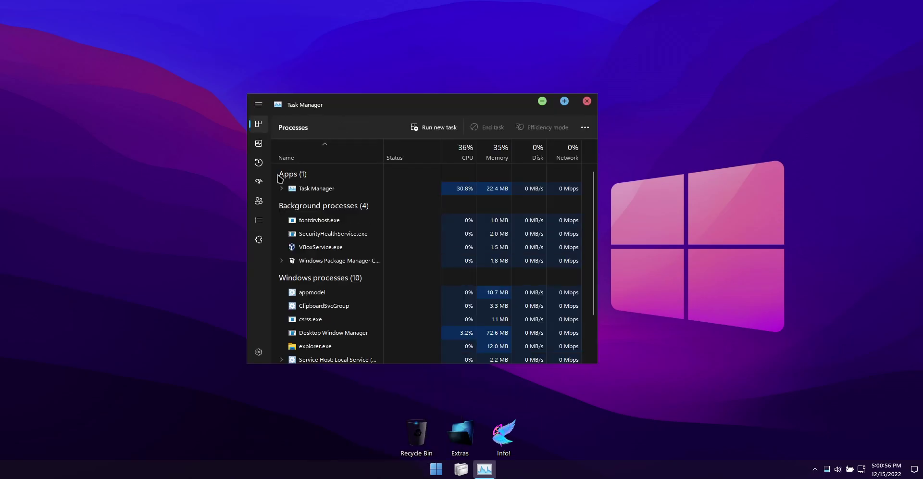
Review the startup apps in Task Manager, try to enable the Clear.exe entry, and close Task Manager.
{"action": "left_click", "coordinate": [258, 181]}
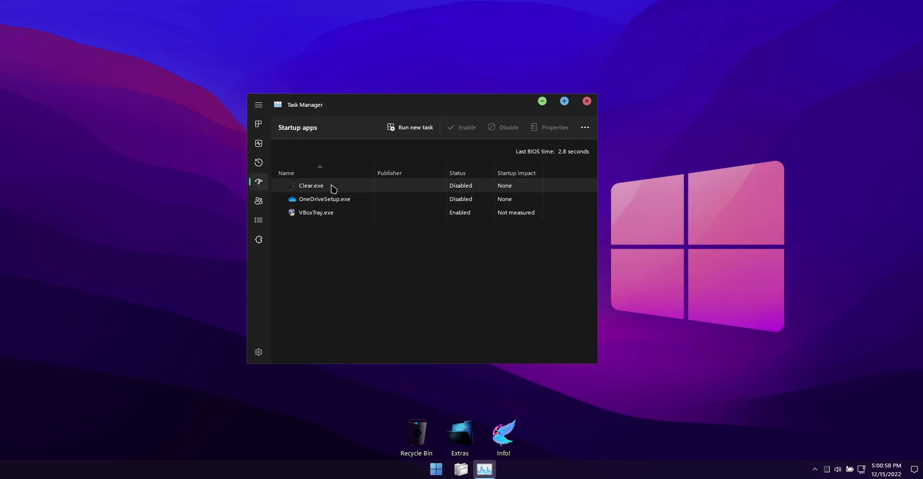
{"action": "right_click", "coordinate": [459, 186]}
{"action": "left_click", "coordinate": [484, 193]}
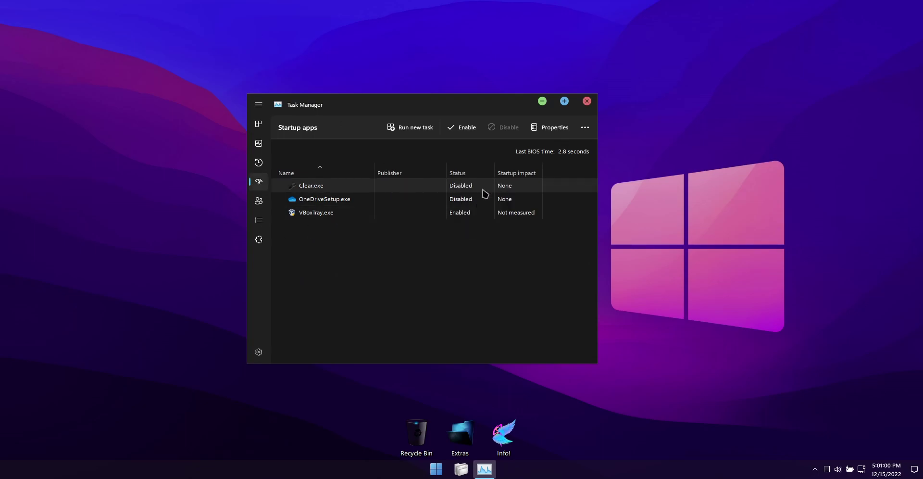
{"action": "left_click", "coordinate": [587, 102]}
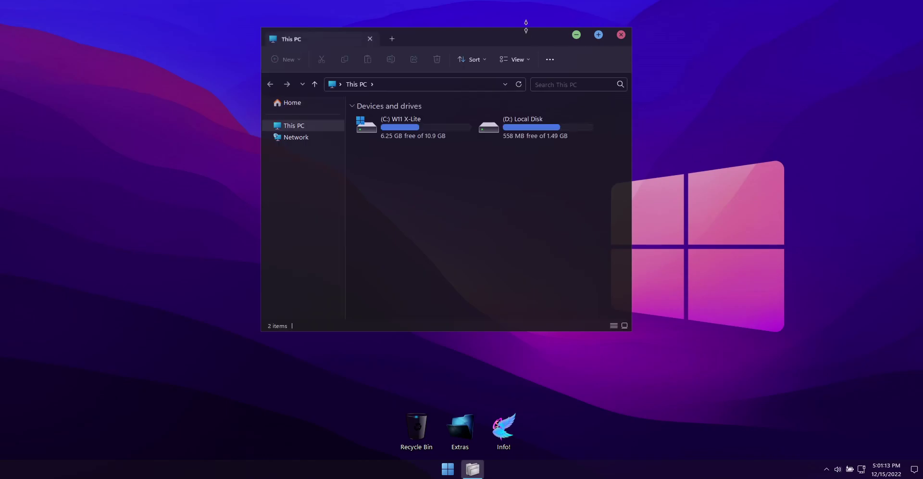
Move the This PC window aside and run winver to view the Windows version information.
{"action": "left_click_drag", "start_coordinate": [522, 39], "coordinate": [710, 72]}
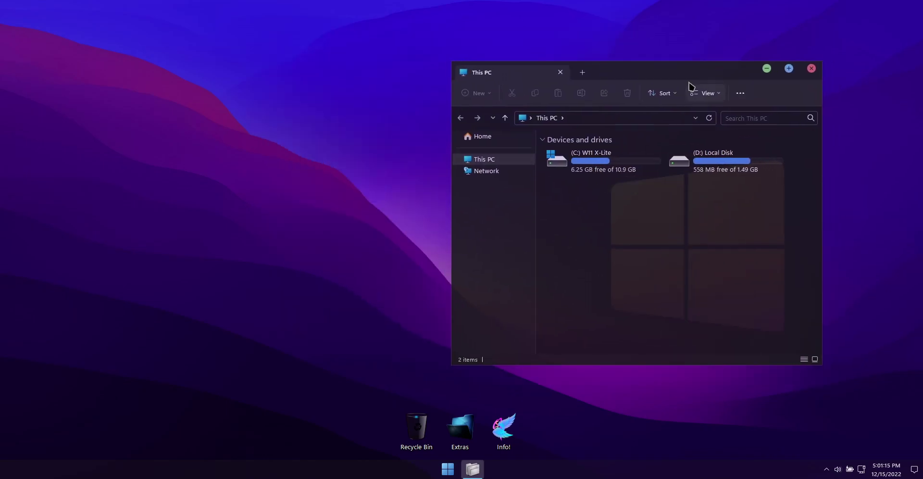
{"action": "key", "text": "super+r"}
{"action": "type", "text": "winver"}
{"action": "key", "text": "Return"}
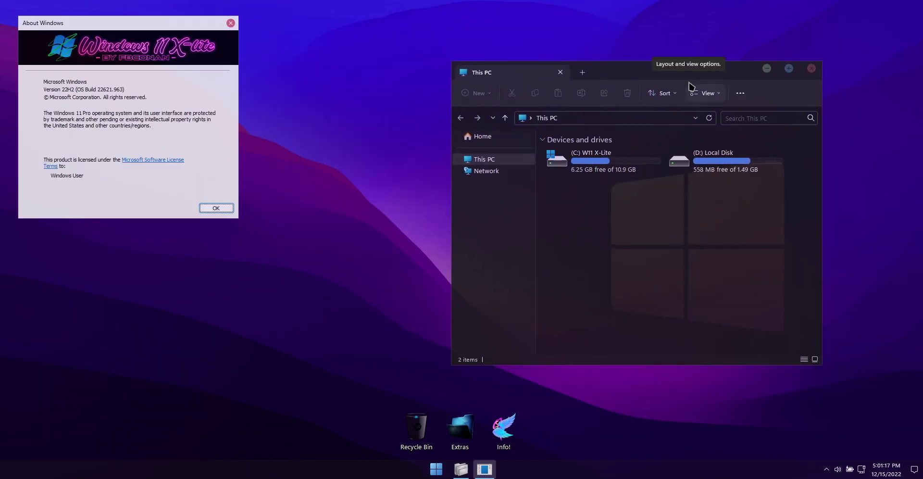
Move the About Windows dialog over the This PC window, close it, and shift and close This PC.
{"action": "left_click_drag", "start_coordinate": [188, 26], "coordinate": [651, 61]}
{"action": "left_click", "coordinate": [696, 56]}
{"action": "left_click_drag", "start_coordinate": [741, 72], "coordinate": [534, 68]}
{"action": "left_click", "coordinate": [614, 63]}
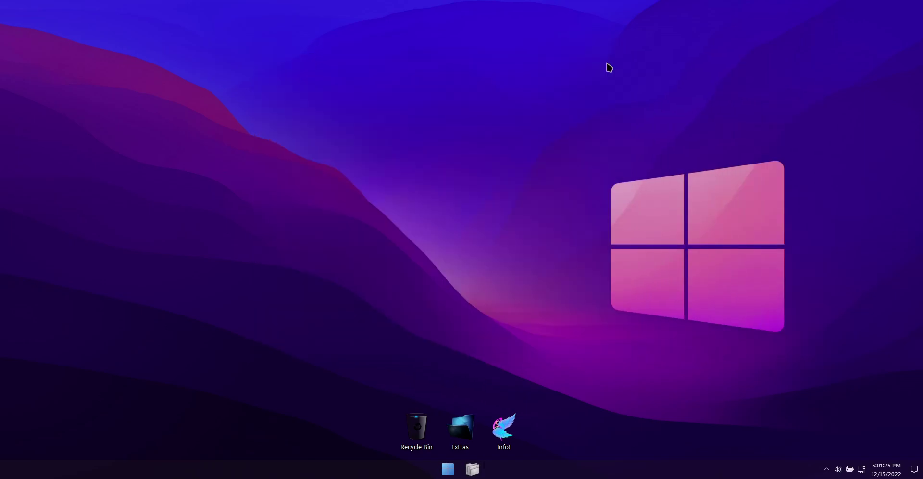
Open the Registry Tweaks folder inside Extras and merge Snap Bar ON.reg into the registry.
{"action": "double_click", "coordinate": [460, 428]}
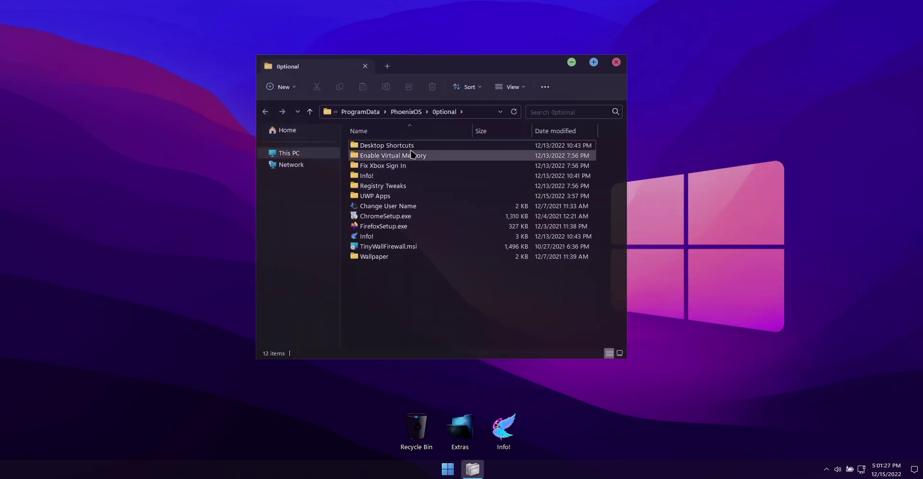
{"action": "double_click", "coordinate": [389, 186]}
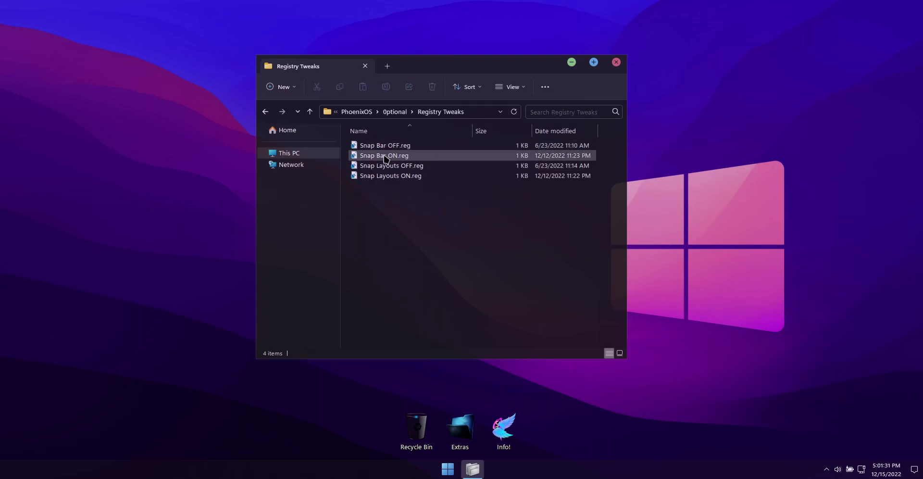
{"action": "double_click", "coordinate": [386, 157]}
{"action": "left_click", "coordinate": [533, 251]}
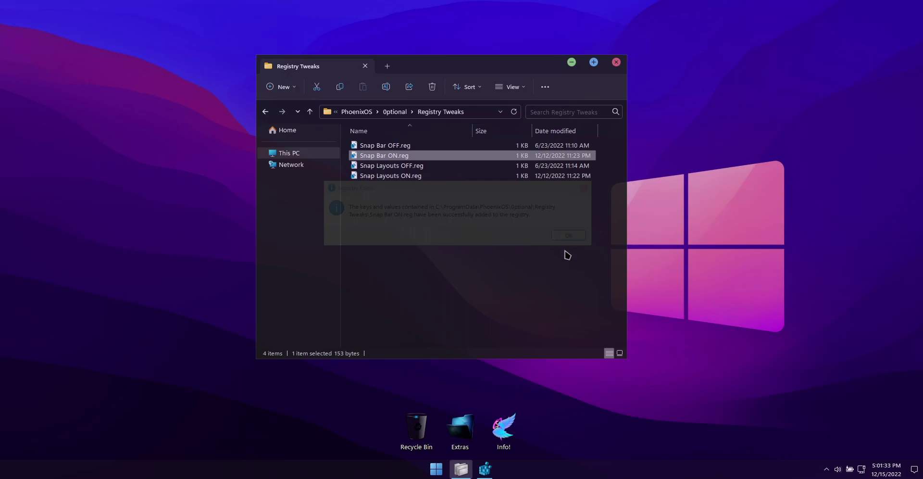
{"action": "left_click", "coordinate": [569, 235]}
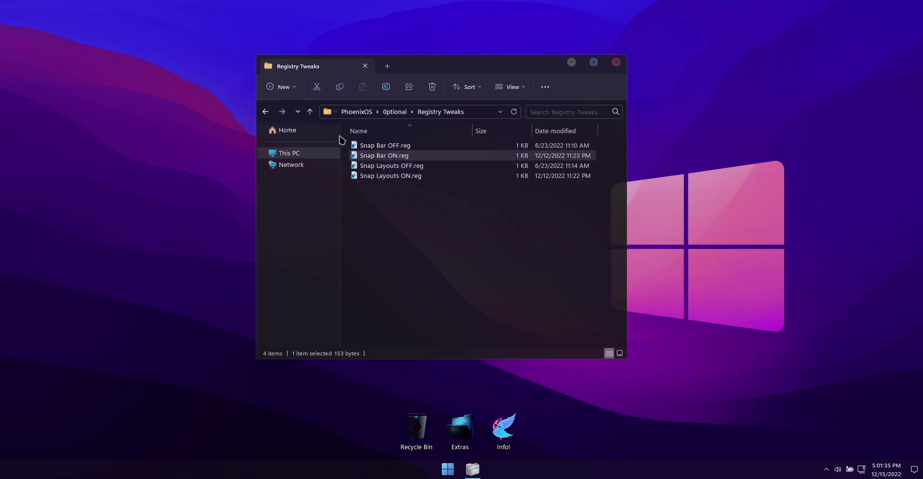
Merge Snap Layouts ON.reg from the Registry Tweaks folder into the registry.
{"action": "double_click", "coordinate": [391, 176]}
{"action": "left_click", "coordinate": [534, 250]}
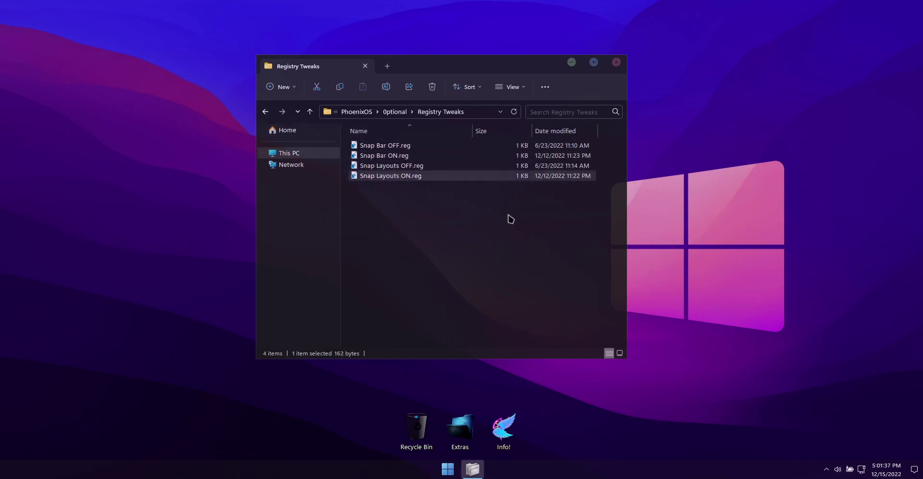
{"action": "left_click", "coordinate": [568, 236]}
Restart Explorer immediately with the desktop's Restart Explorer Now command.
{"action": "right_click", "coordinate": [167, 114]}
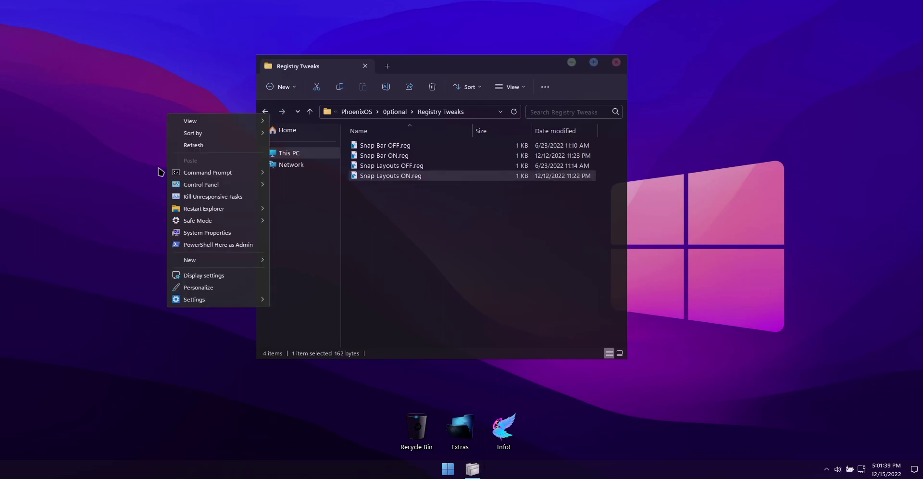
{"action": "mouse_move", "coordinate": [253, 211]}
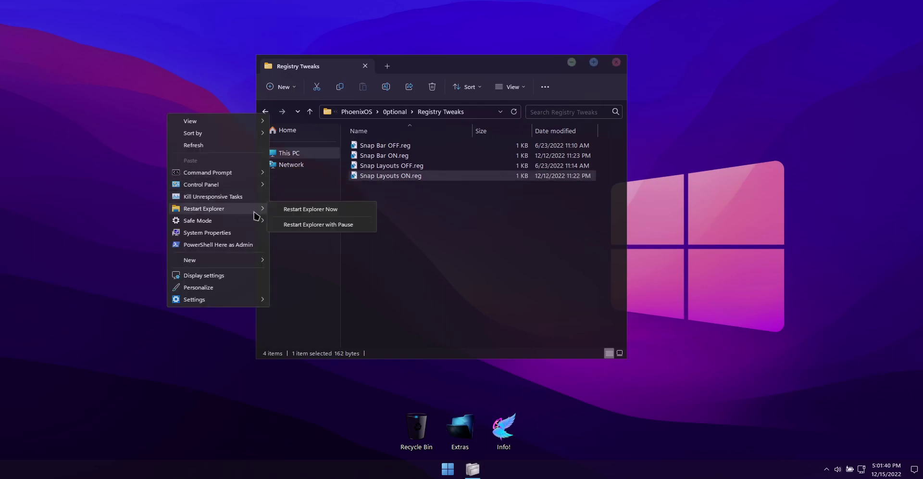
{"action": "left_click", "coordinate": [332, 211]}
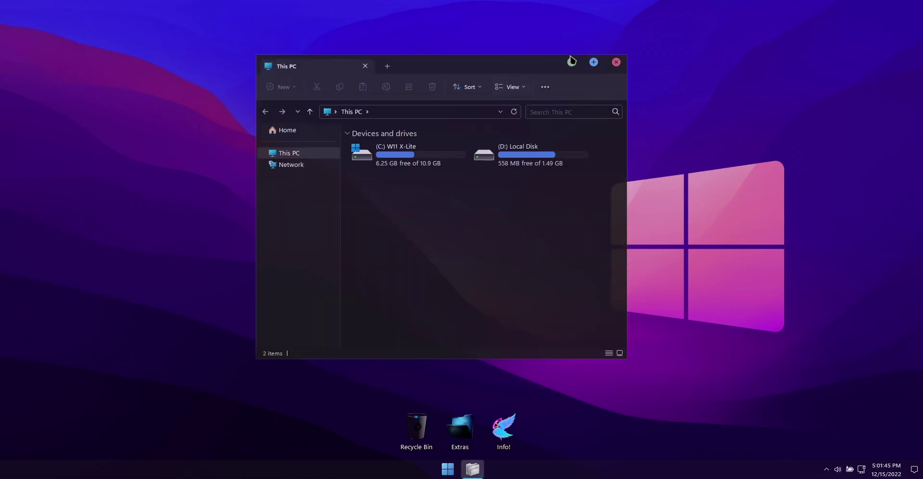
Preview the snap layouts on the This PC window, move the window upward, and close it.
{"action": "mouse_move", "coordinate": [594, 65]}
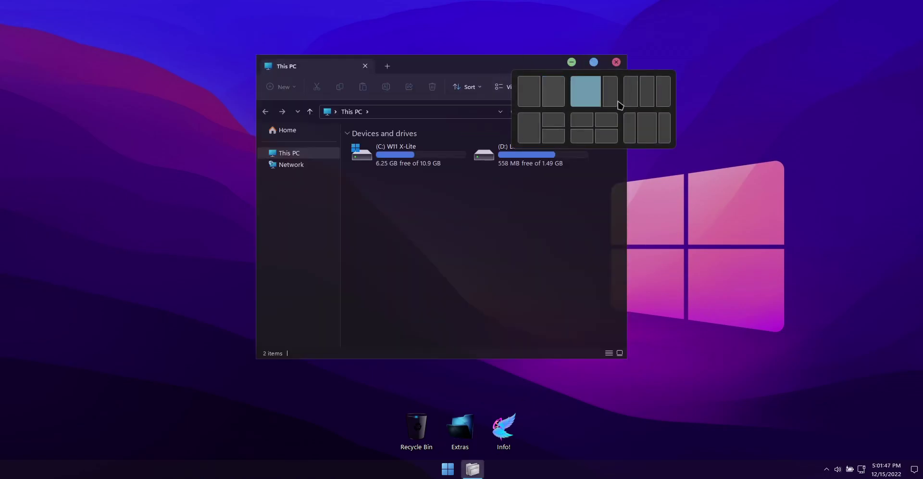
{"action": "left_click_drag", "start_coordinate": [488, 67], "coordinate": [505, 32]}
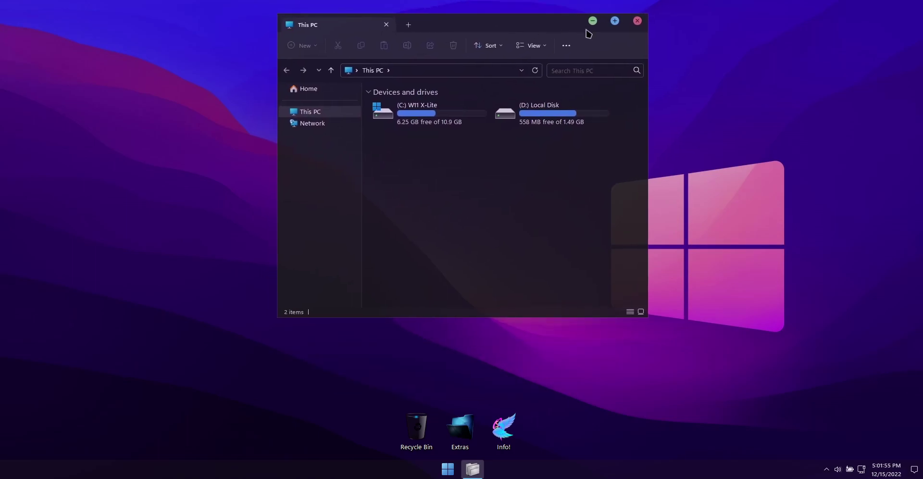
{"action": "left_click", "coordinate": [637, 21]}
Browse the Accessibility, Apps and Startup folders in the Start menu's program list, collapsing each before expanding the following one.
{"action": "left_click", "coordinate": [448, 469]}
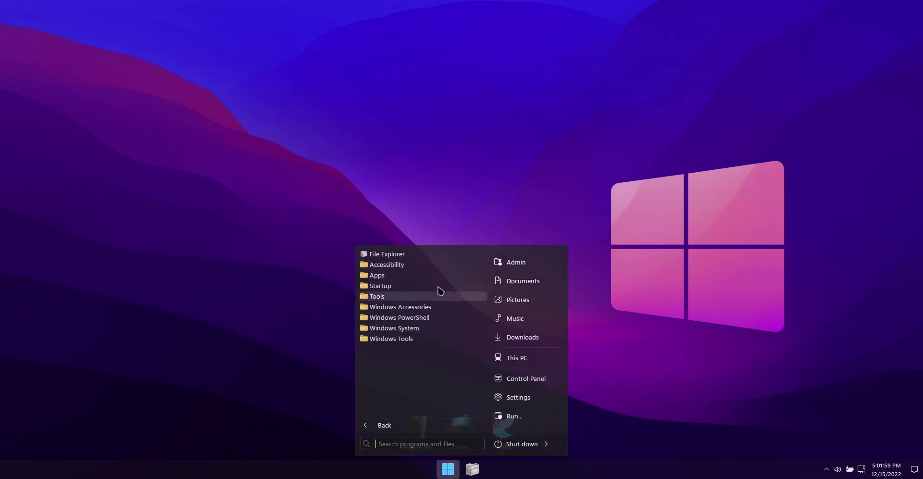
{"action": "left_click", "coordinate": [461, 265]}
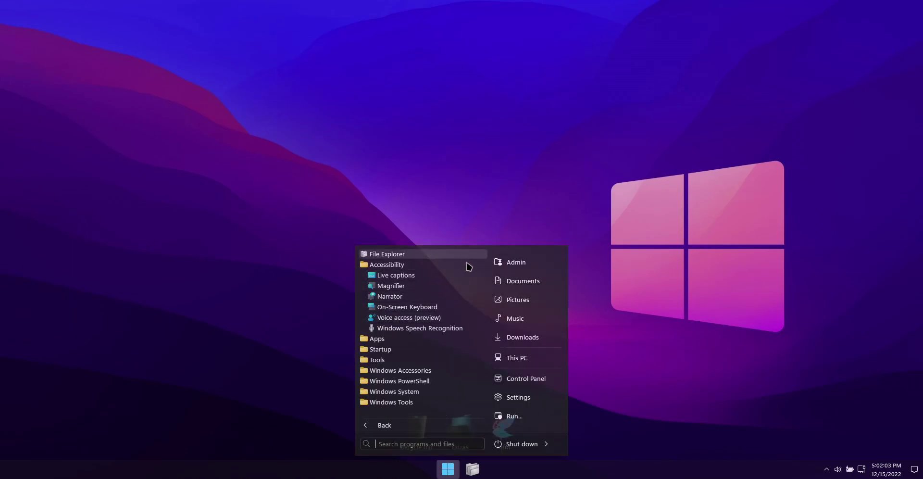
{"action": "left_click", "coordinate": [469, 264]}
{"action": "left_click", "coordinate": [465, 276]}
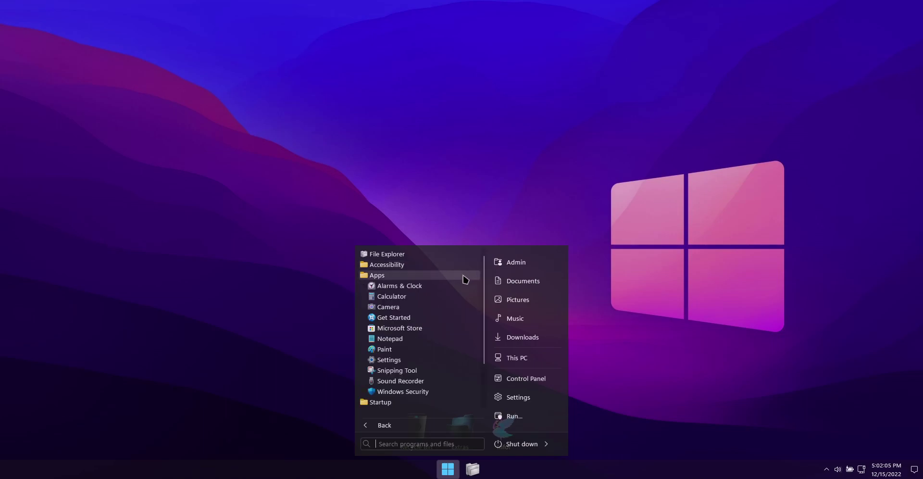
{"action": "left_click", "coordinate": [465, 275]}
{"action": "left_click", "coordinate": [457, 285]}
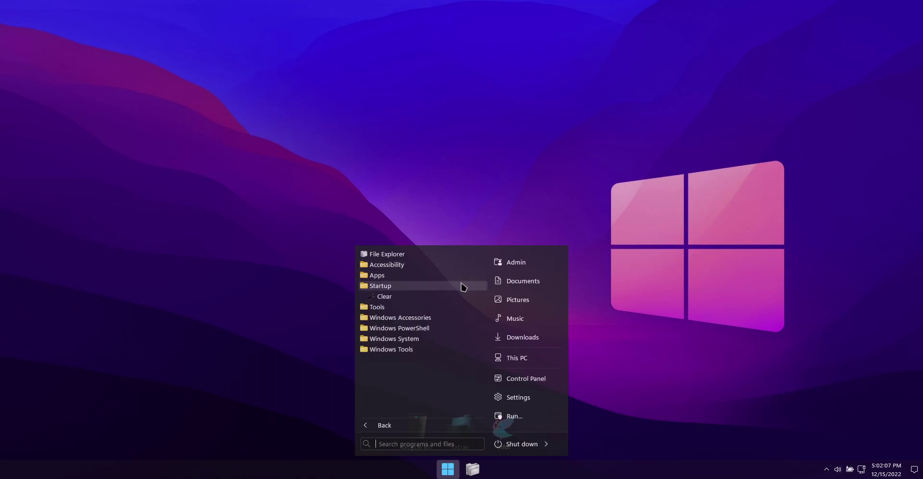